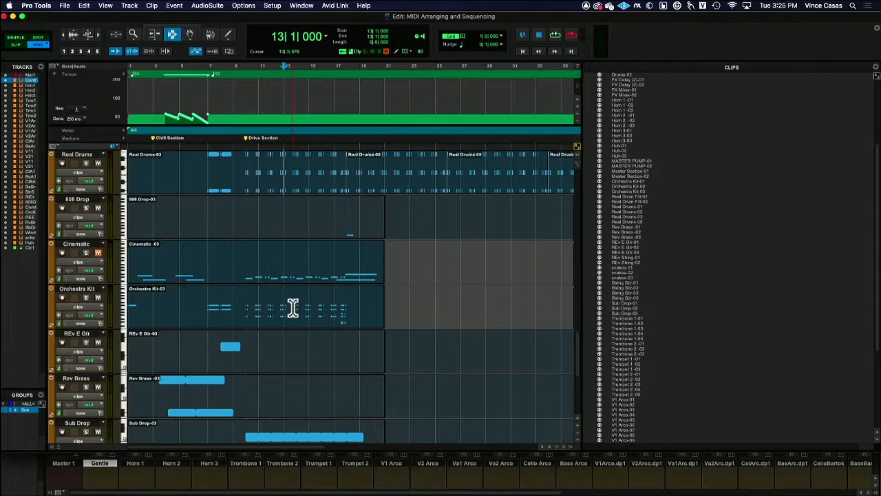
- Open the Kontakt instrument on Trombone 1 from the mixer, examine its playable key range, and return to the Edit window
key(super+equal)
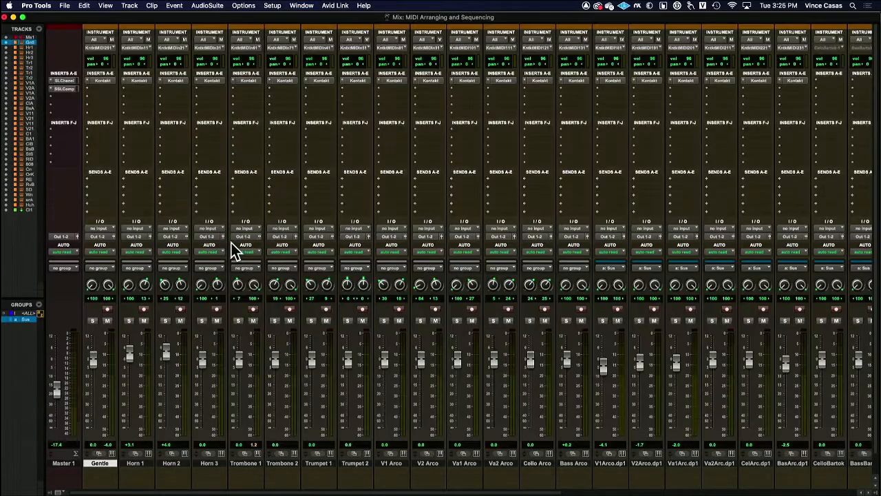
click(246, 80)
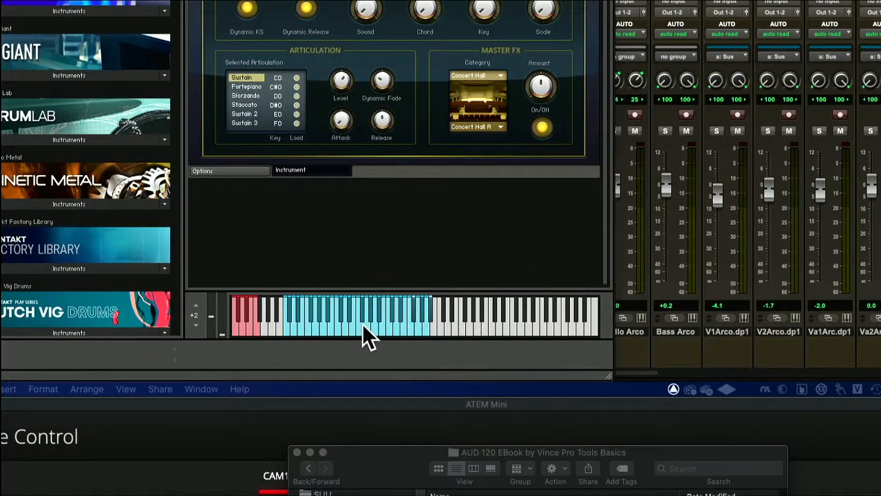
click(494, 323)
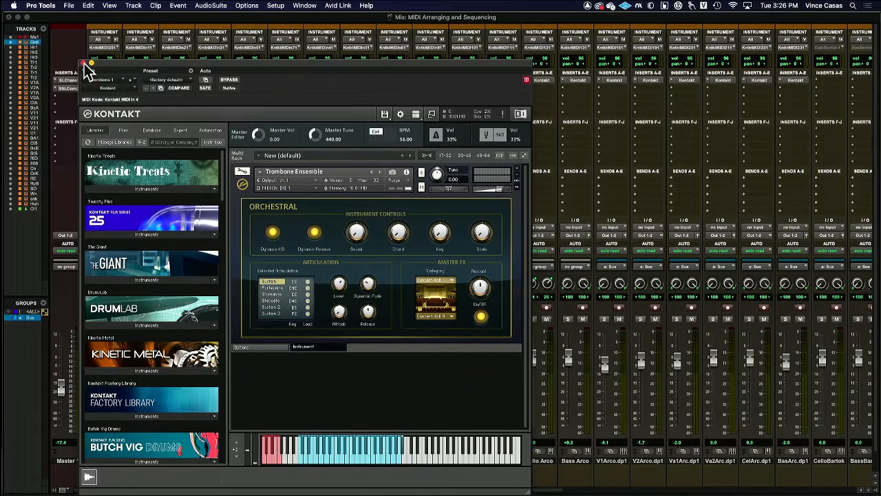
click(84, 64)
key(super+equal)
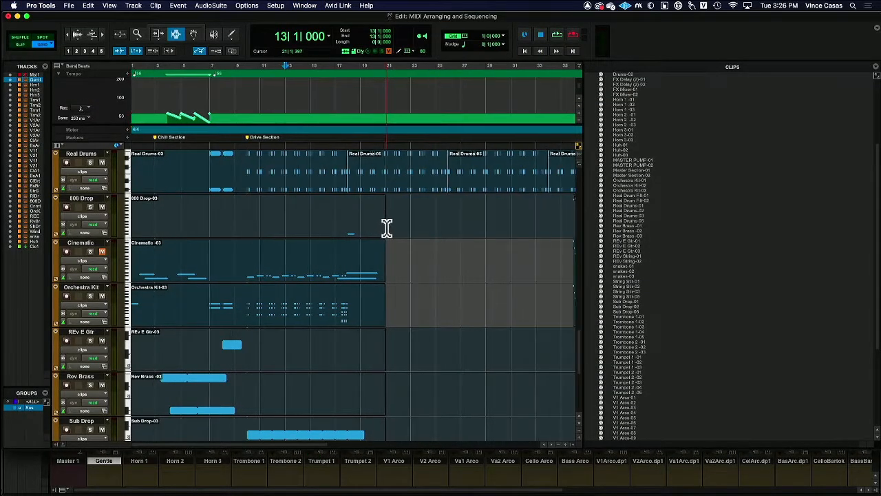
- Undo the recent series of clip edits in the arrangement and switch back to the Selector tool
scroll(388, 227, up, 2)
scroll(387, 227, down, 5)
scroll(387, 226, up, 8)
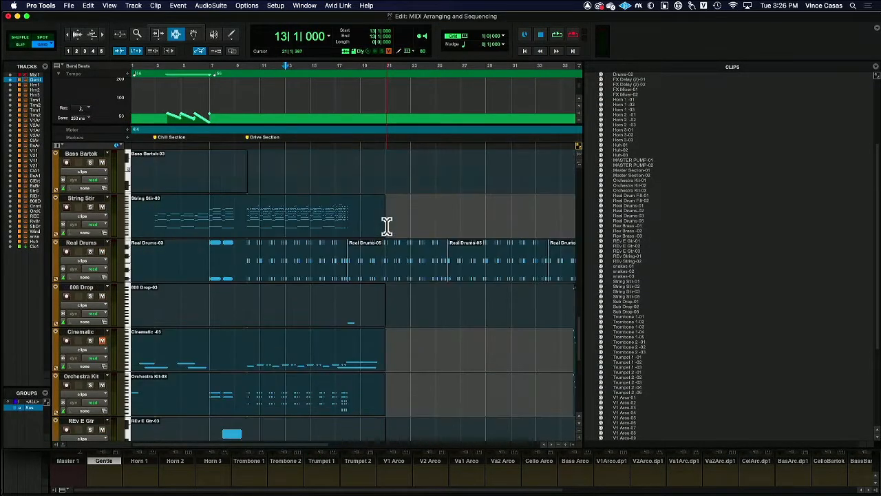
scroll(387, 227, up, 4)
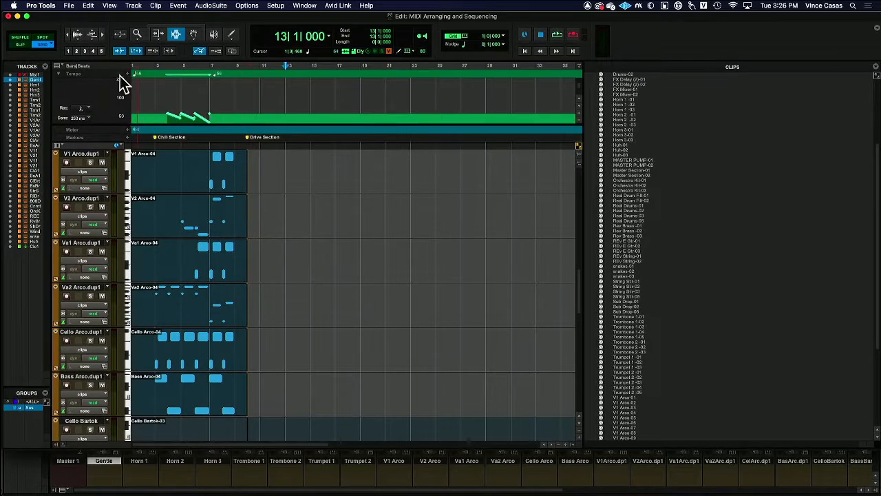
double_click(140, 34)
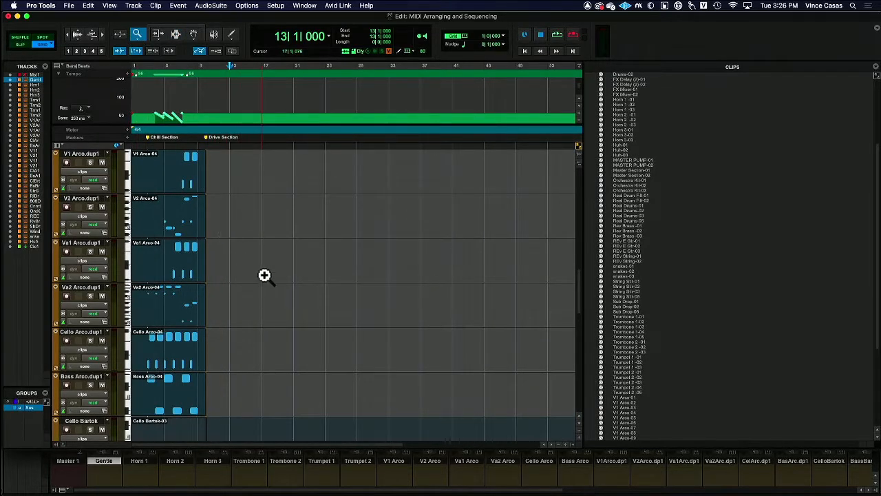
scroll(263, 271, down, 6)
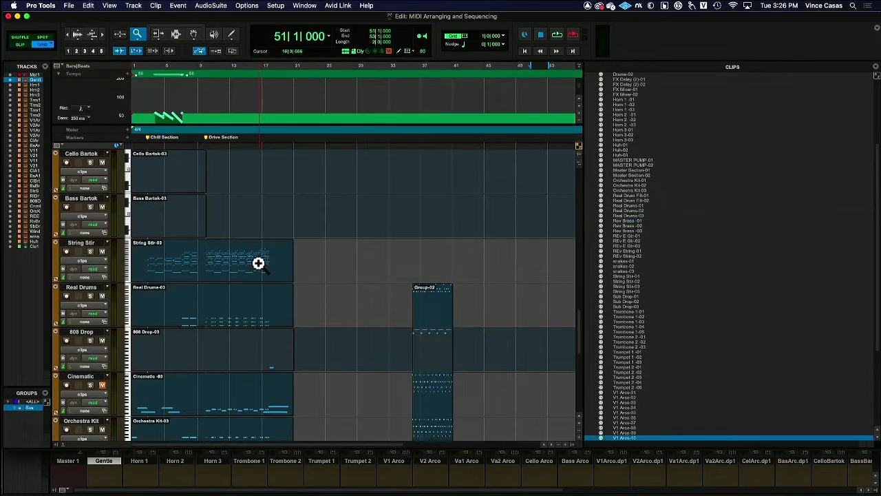
key(super+z)
key(super+z)
key(super+z)
key(super+z)
key(super+z)
key(super+z)
key(super+z)
key(super+z)
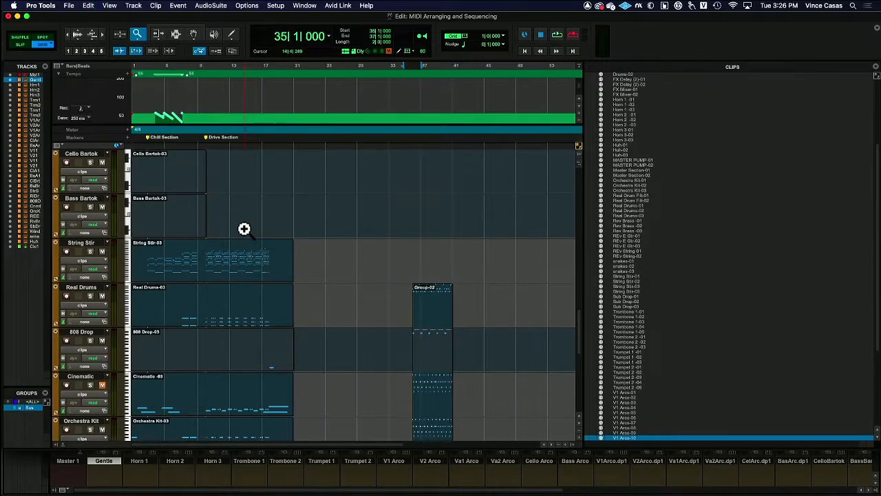
click(176, 35)
key(super+z)
key(super+z)
key(super+z)
key(super+z)
key(super+z)
key(super+z)
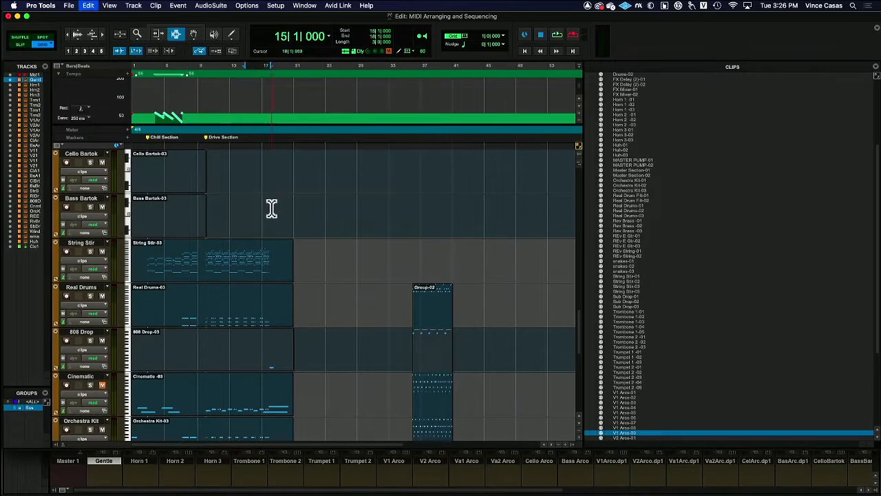
- Select the passage from bar 15 to bar 18 on the grouped V1, V2, Va1 and Va2 Arco tracks
scroll(199, 236, up, 10)
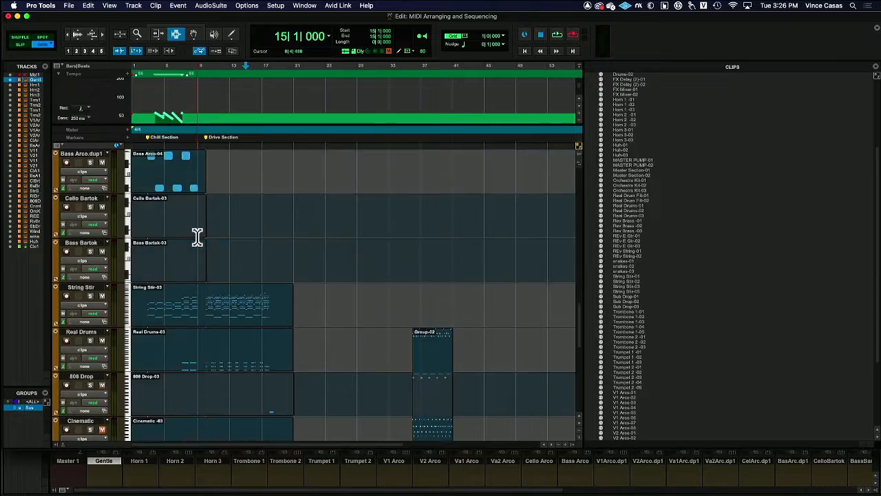
scroll(199, 235, down, 4)
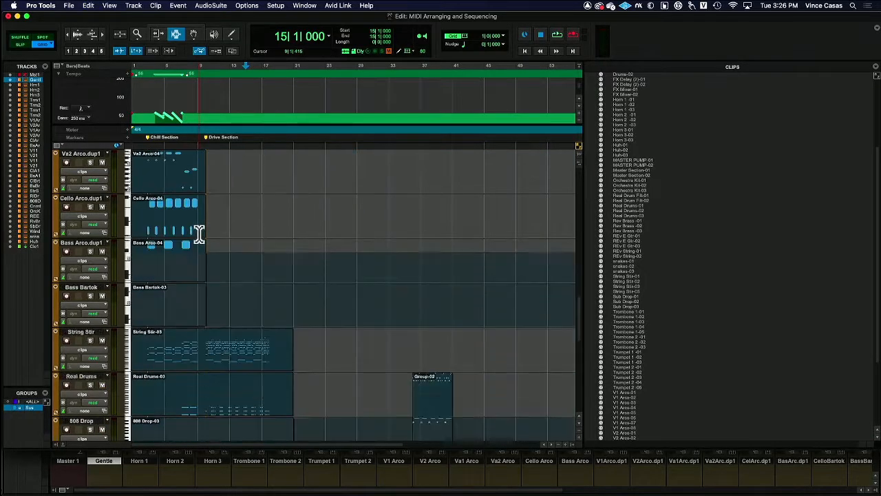
scroll(198, 232, up, 8)
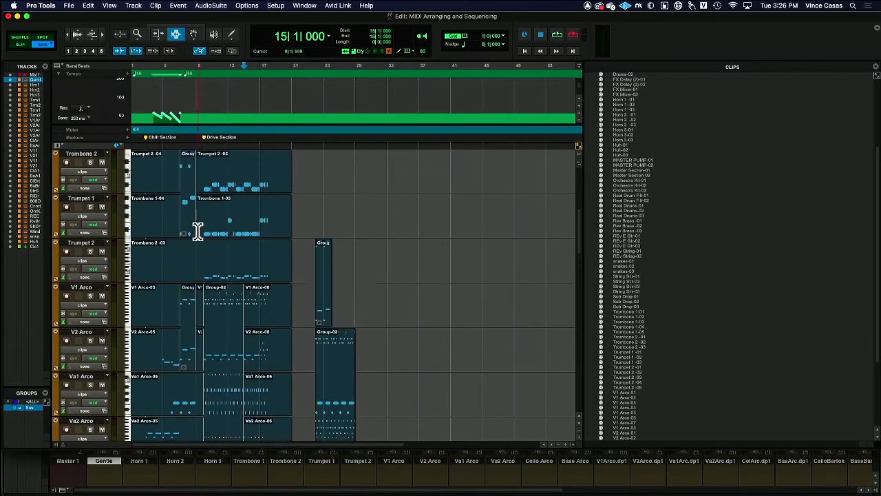
scroll(199, 228, down, 5)
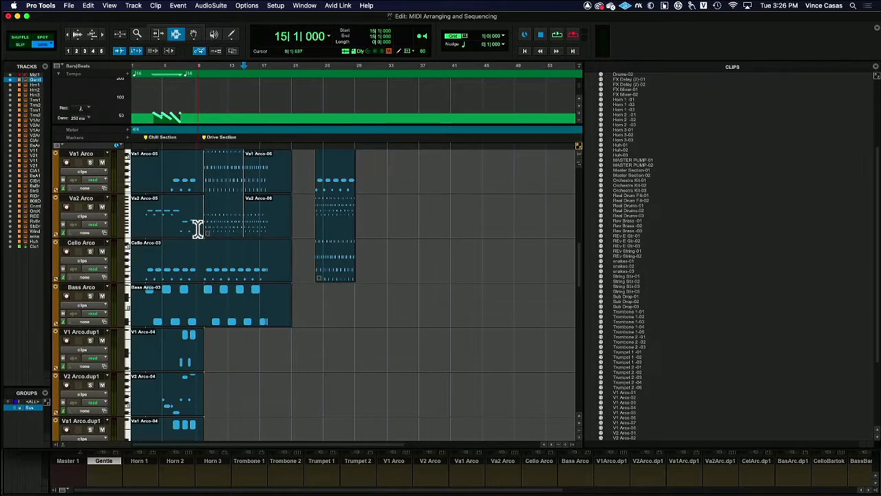
scroll(198, 229, up, 3)
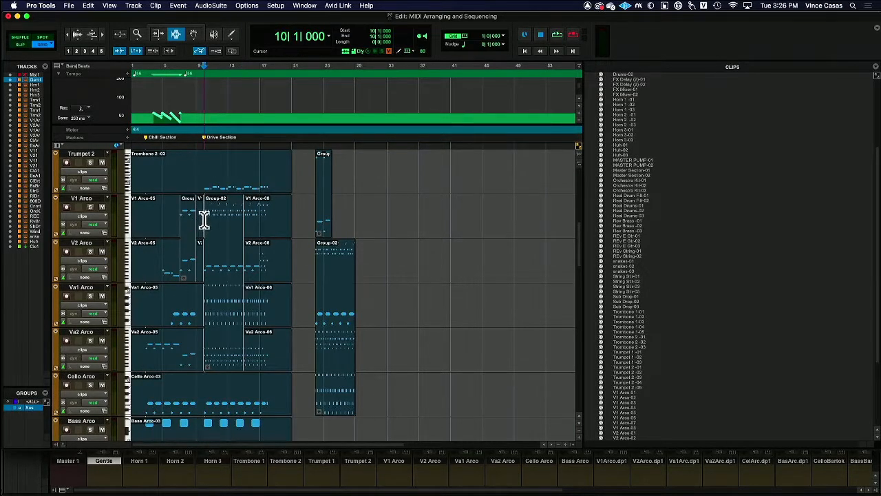
drag(244, 216, 267, 220)
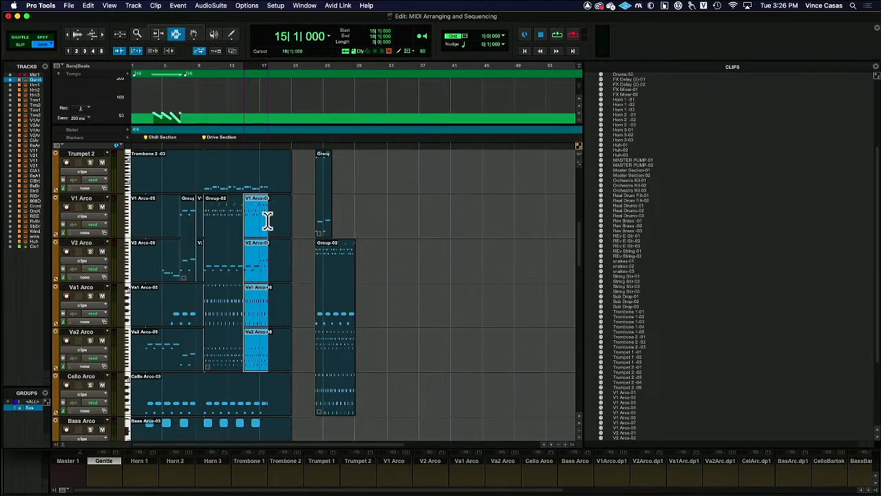
click(105, 32)
click(106, 31)
click(105, 32)
click(355, 208)
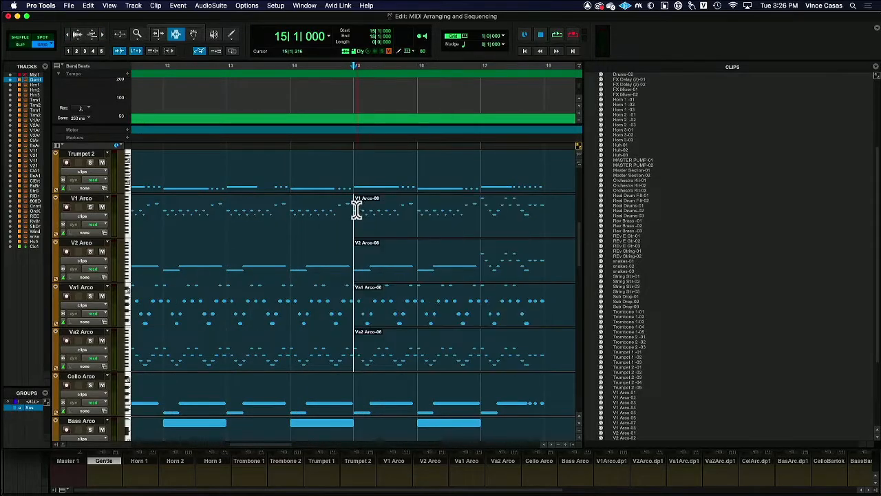
drag(355, 208, 527, 210)
- Solo V1 Arco to audition the passage from bar 15 to 18, and disable the Sus group
scroll(473, 216, up, 3)
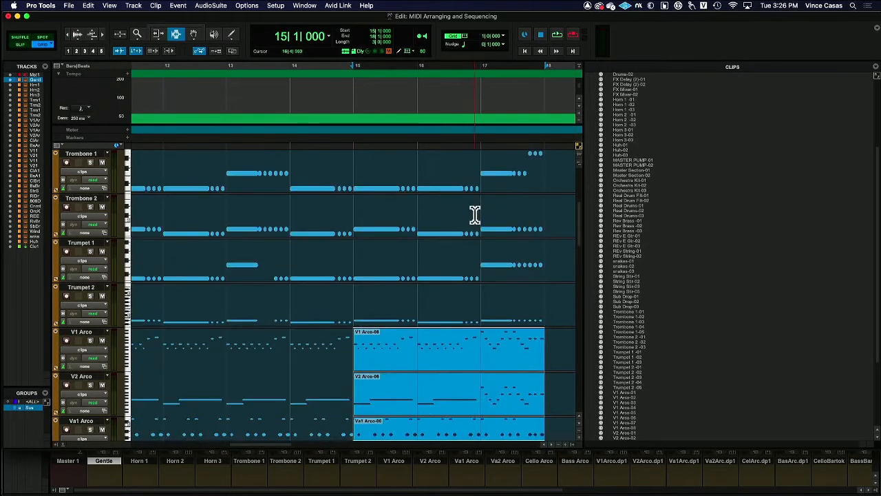
scroll(474, 216, down, 3)
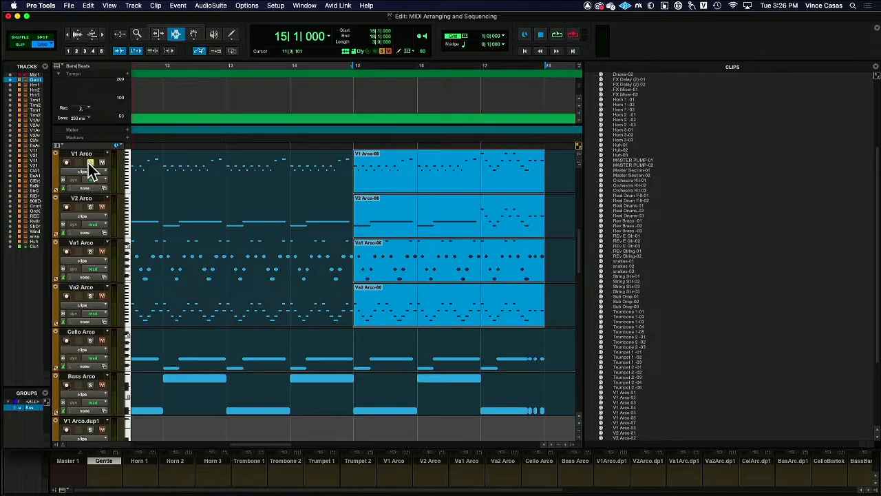
key(space)
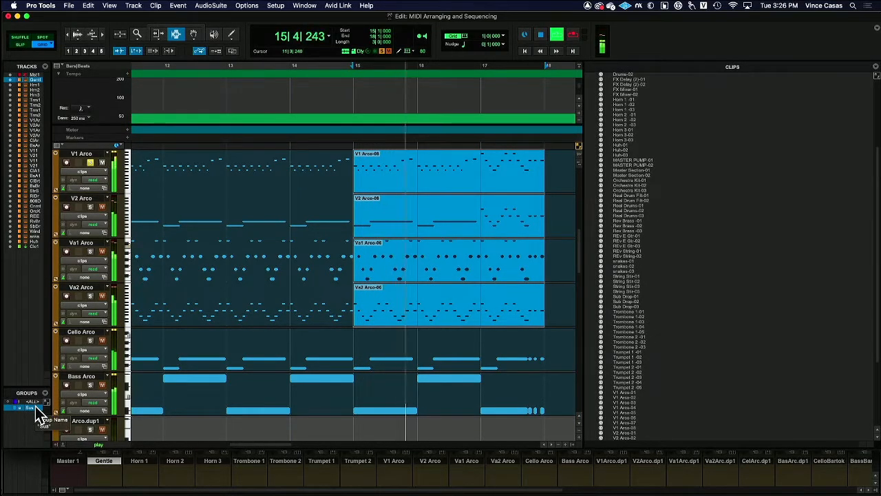
key(space)
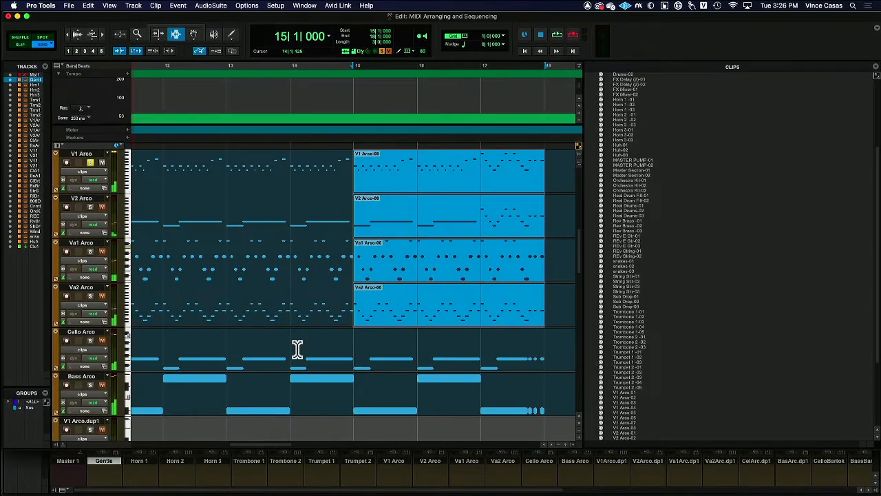
- Copy only the V1 Arco phrase from bar 15 to 18 and paste it onto Horn 1 at bar 29
click(374, 233)
drag(357, 166, 555, 172)
click(393, 168)
scroll(404, 199, up, 3)
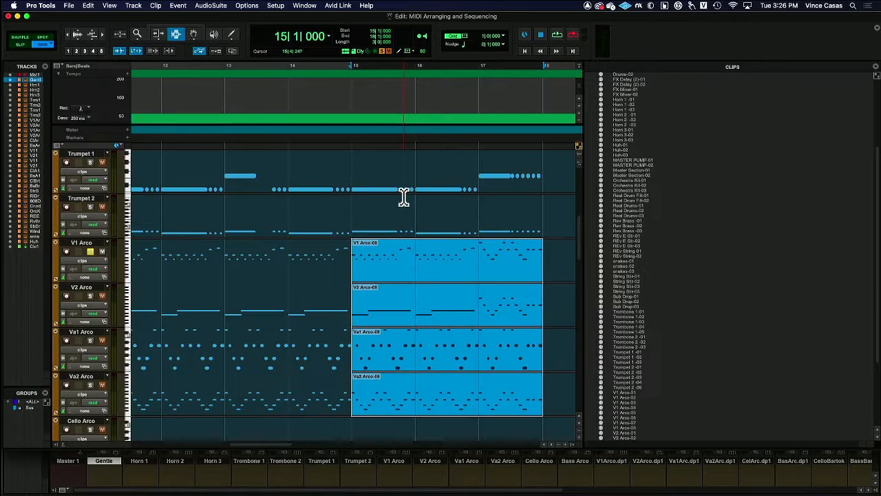
scroll(401, 198, up, 5)
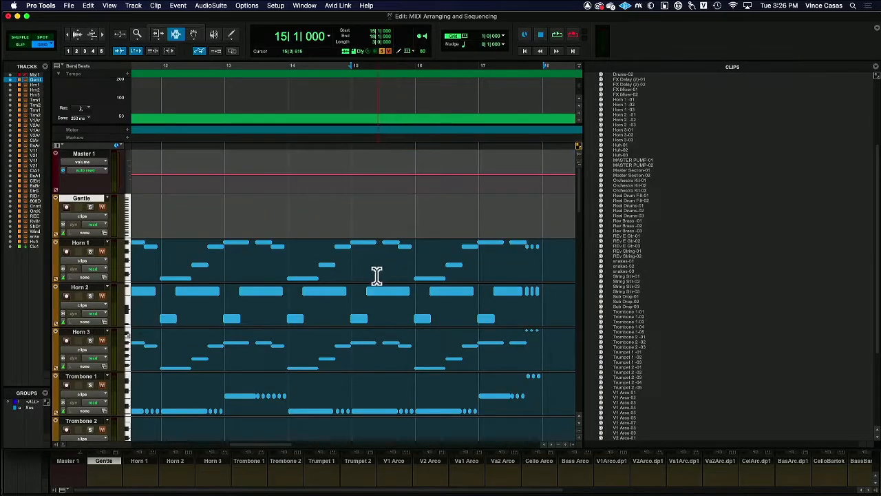
click(354, 254)
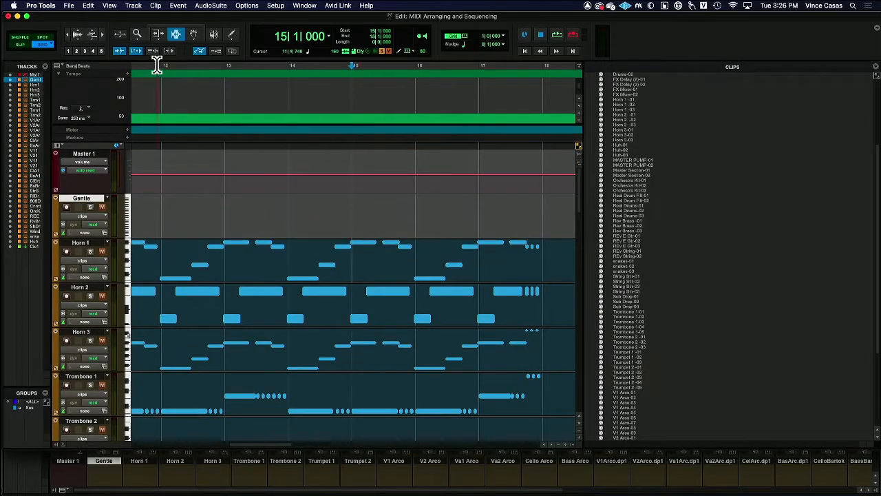
click(70, 35)
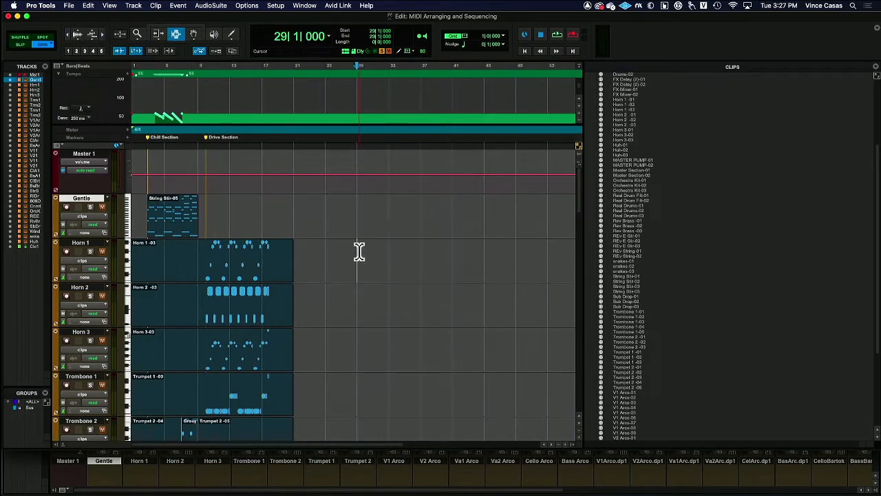
key(super+v)
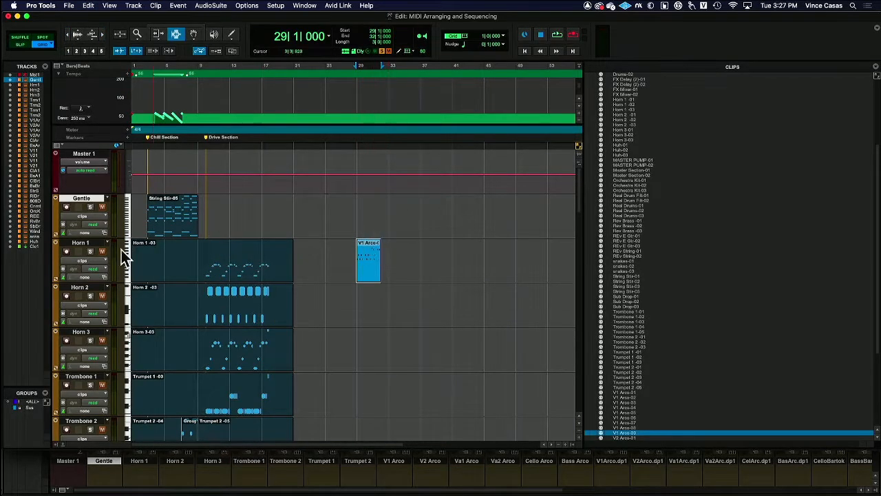
- Solo the Horn 1 track and audition the pasted V1 Arco phrase
click(90, 252)
key(space)
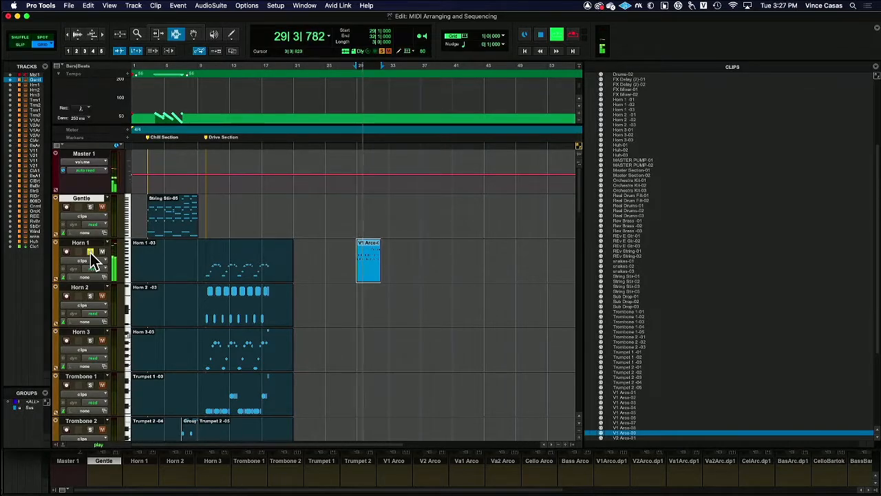
key(space)
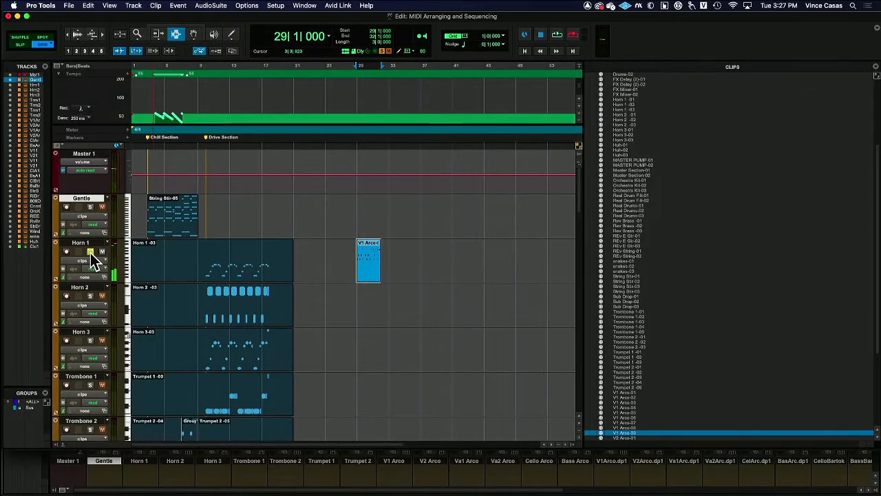
- Open Horn 1's Kontakt instrument from the mixer, examine the French Horn Ensemble's playable range, and return to the Edit window
key(super+equal)
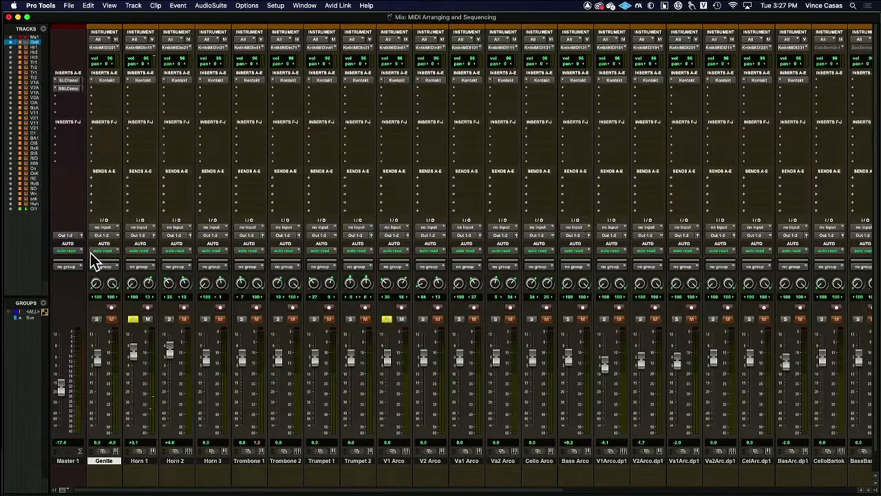
click(145, 81)
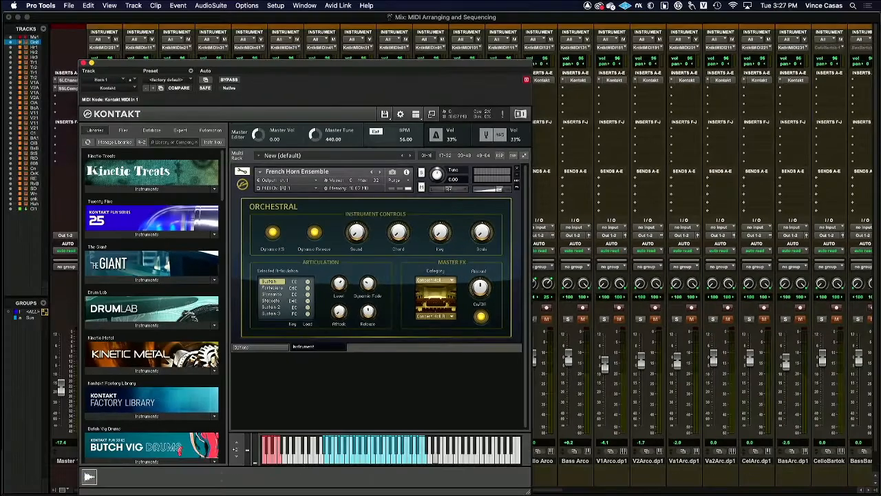
key(super+equal)
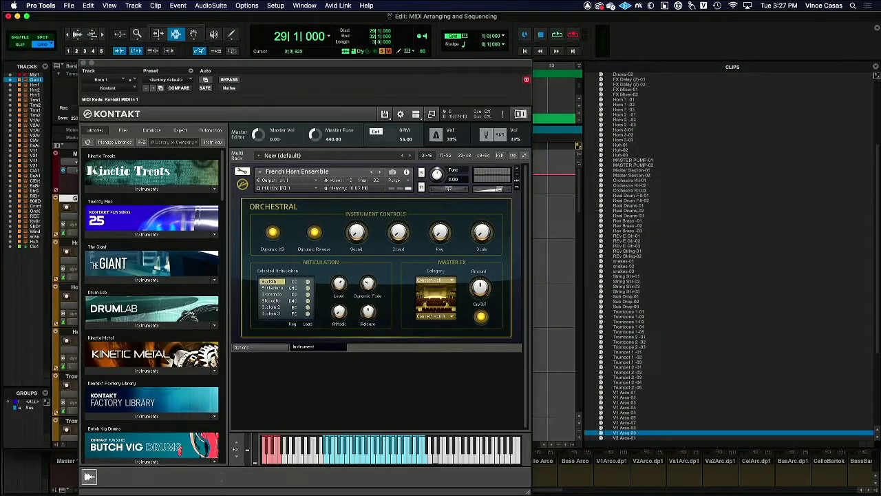
click(84, 63)
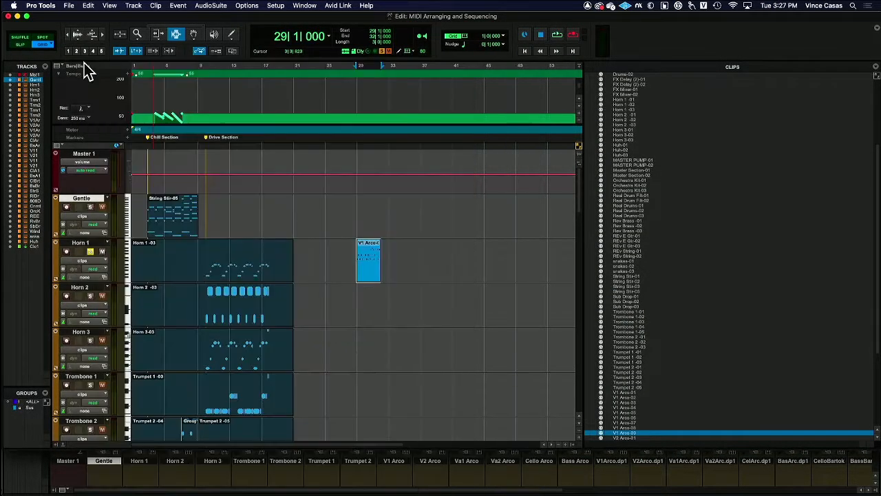
- Transpose the V1 Arco phrase on Horn 1 at bar 29 by -2 octaves through Event Operations and audition it
click(180, 5)
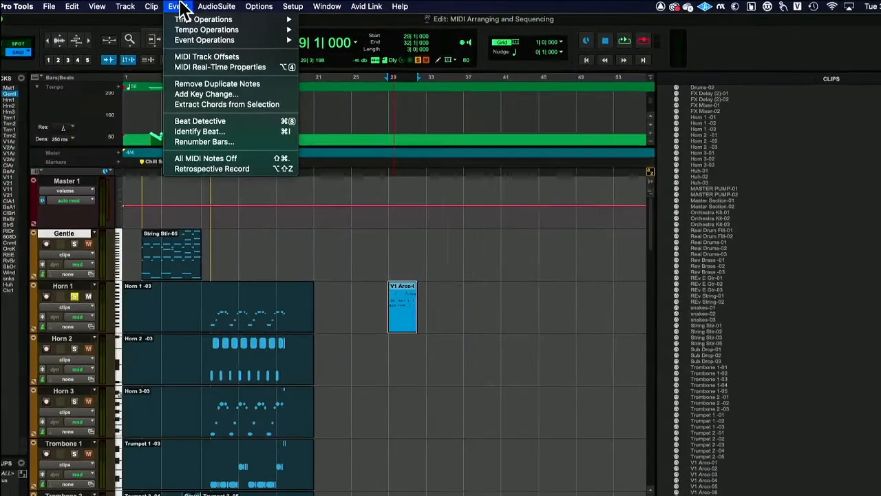
mouse_move(205, 34)
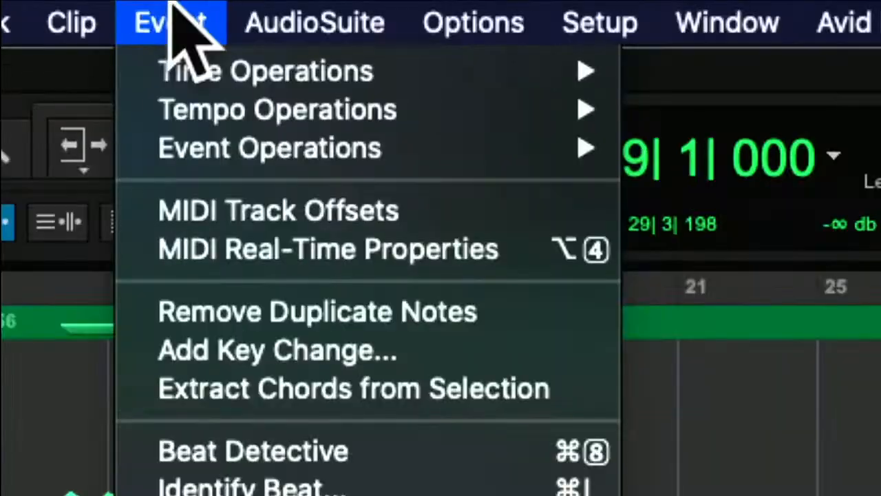
mouse_move(223, 49)
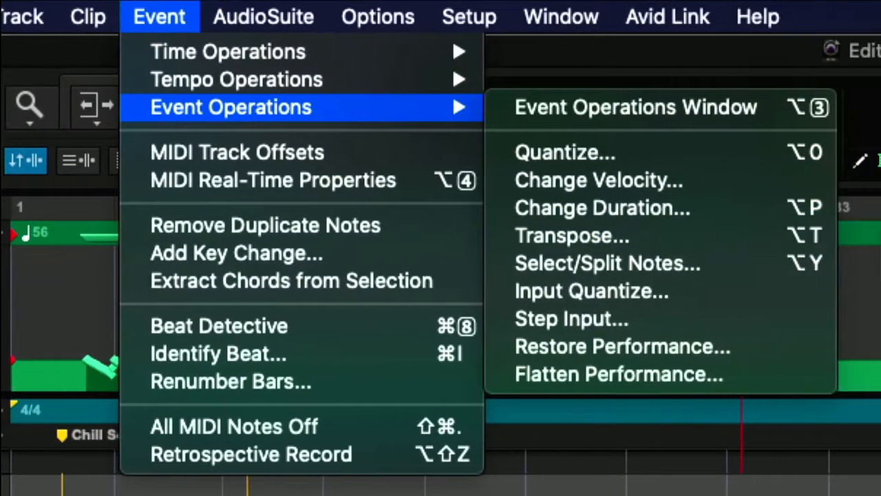
click(856, 237)
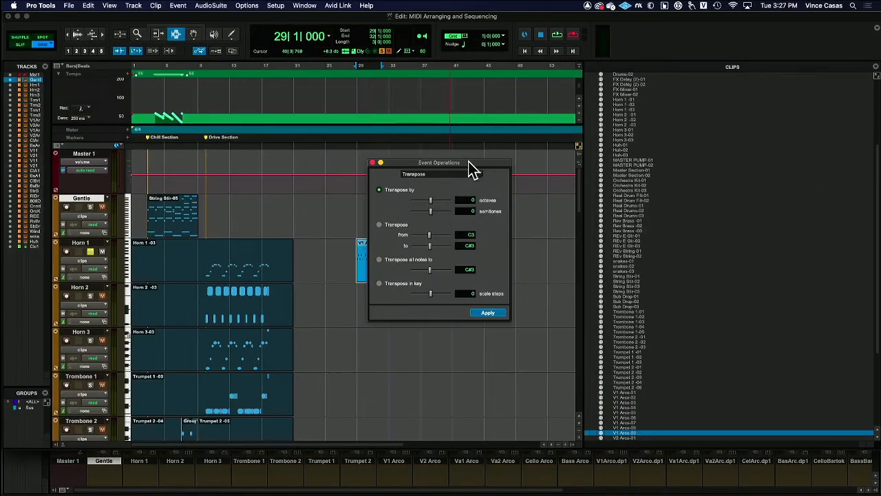
drag(470, 163, 489, 180)
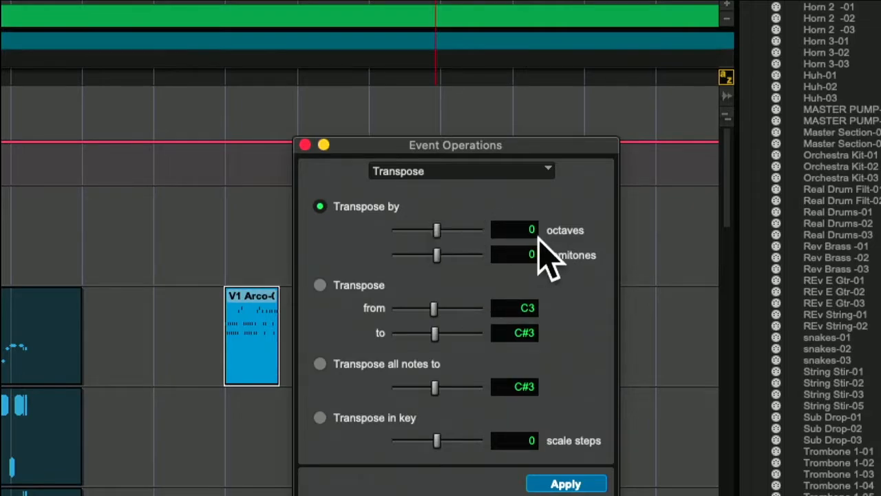
drag(437, 232, 428, 232)
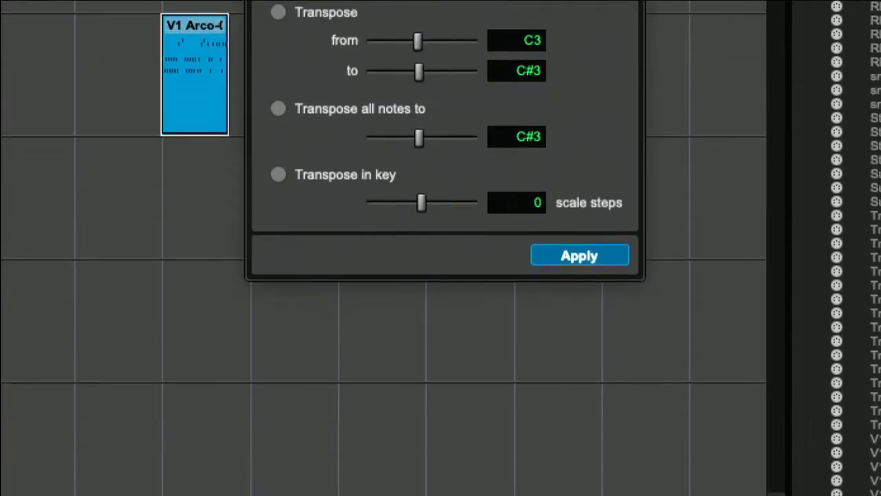
click(590, 251)
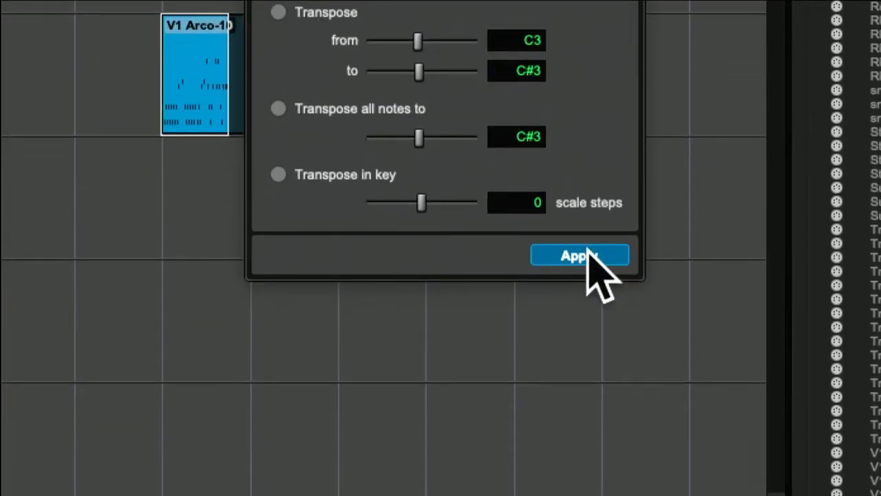
key(space)
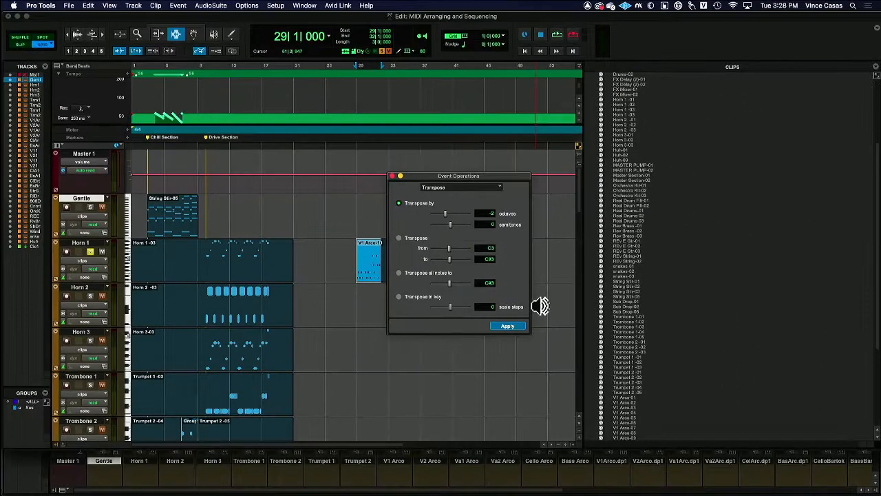
- Select the whole transposed V1 Arco clip and move it with the Grabber from Horn 1 to Trombone 1, keeping it at bar 29
click(194, 35)
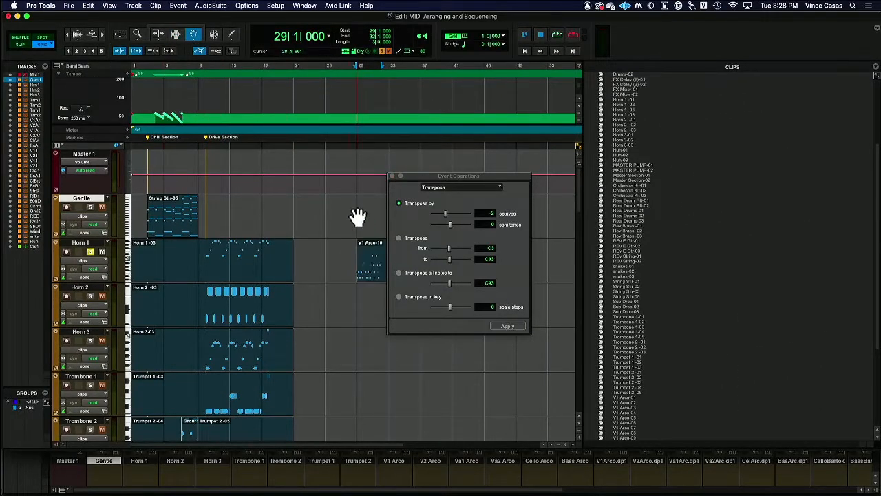
click(372, 255)
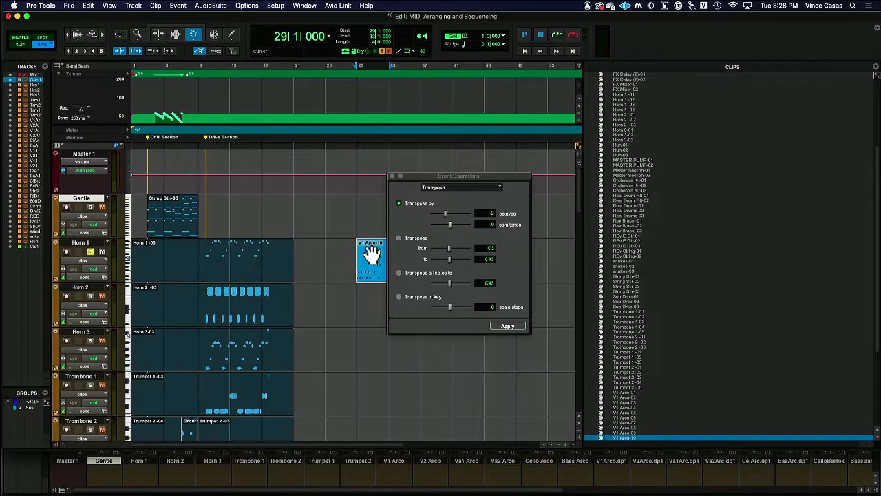
drag(371, 255, 374, 389)
scroll(374, 388, down, 2)
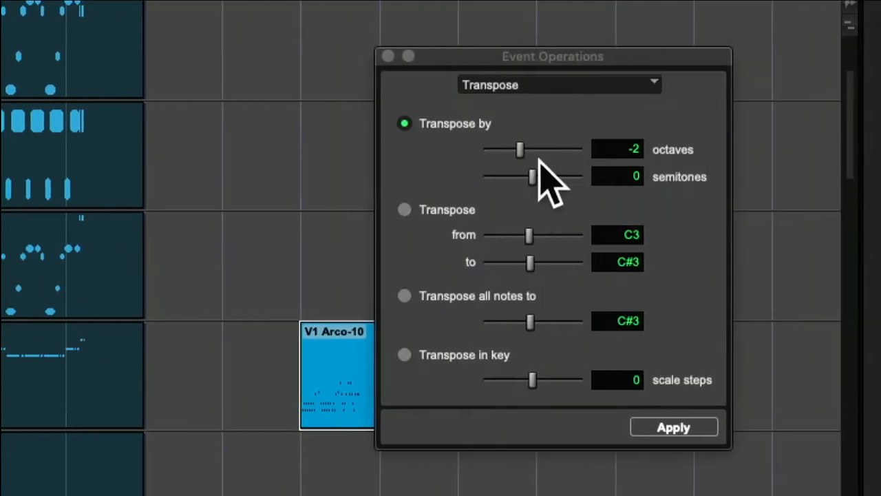
- Transpose the clip on Trombone 1 up by 1 octave, and apply a further transposition of 2 octaves
drag(524, 153, 539, 151)
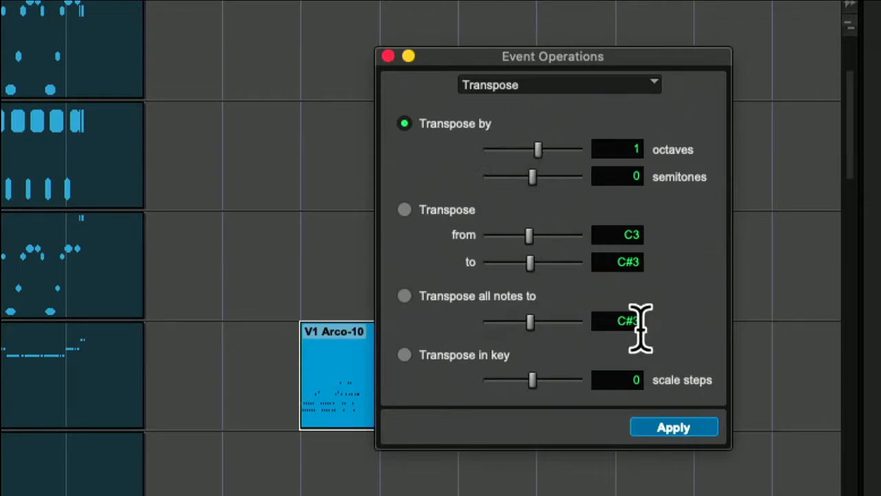
click(666, 428)
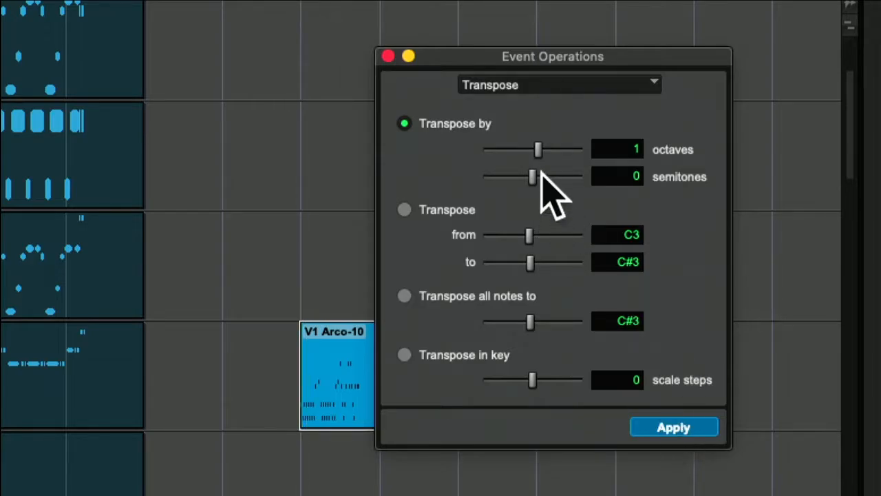
drag(537, 150, 541, 151)
click(675, 425)
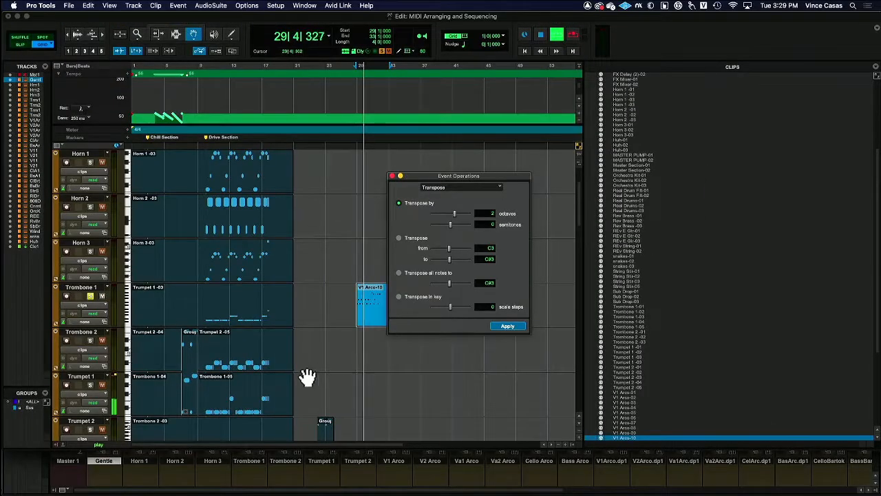
- Check Trombone 1's solo in the mixer, and open its Kontakt instrument beside the channel strips to examine the Trombone Ensemble's playable range
click(94, 288)
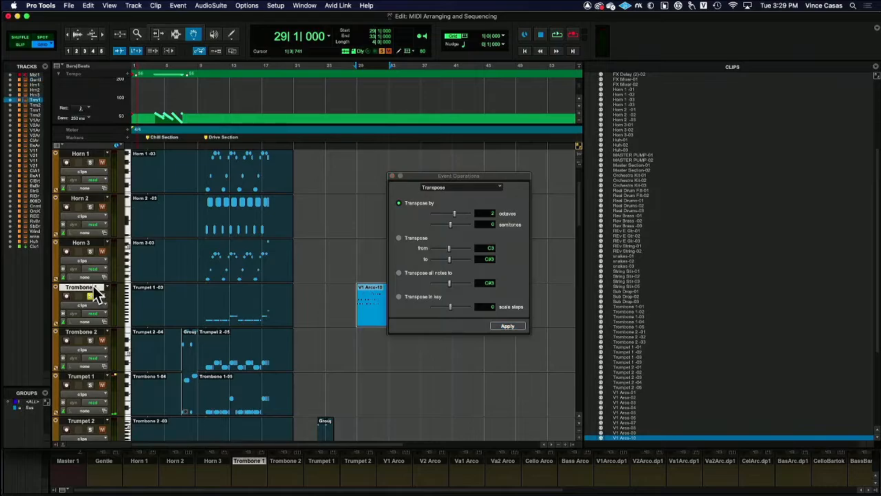
key(super+equal)
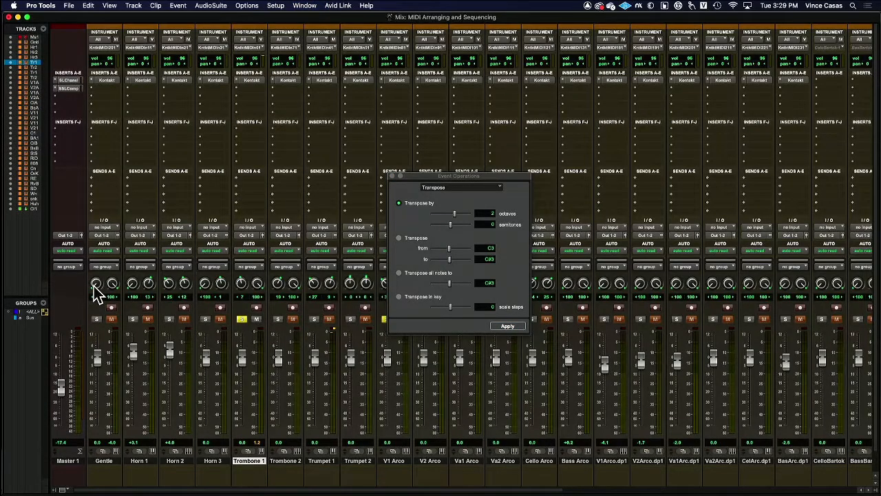
click(242, 319)
click(242, 320)
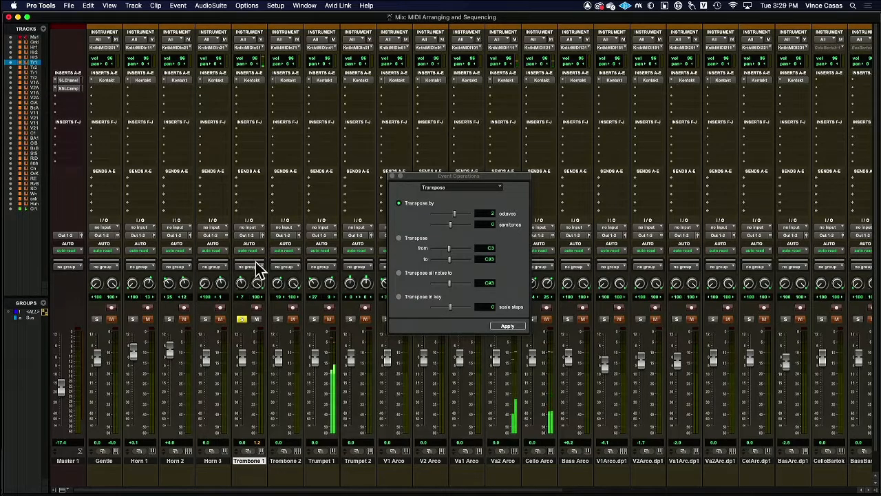
click(256, 81)
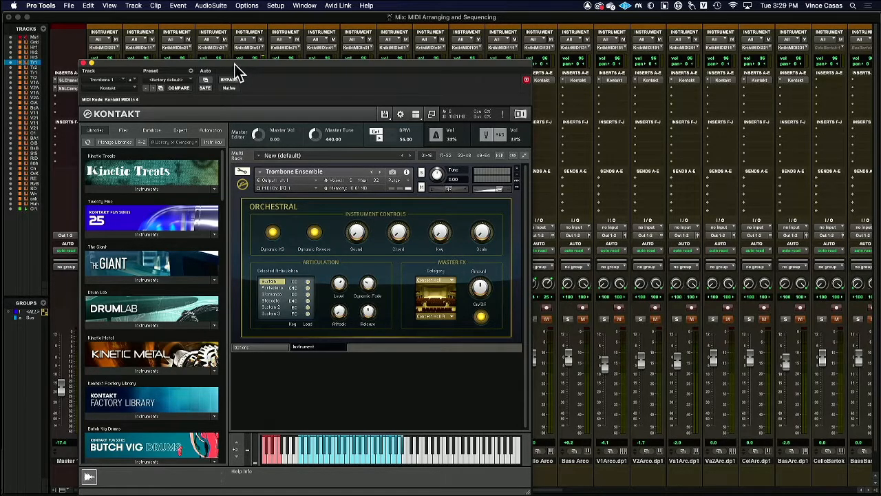
drag(235, 71, 549, 72)
- Route Trombone 1's MIDI output to Trombone 1 - Kontakt MIDI In 4, channel-1, and return to the Edit window with Kontakt closed
click(258, 47)
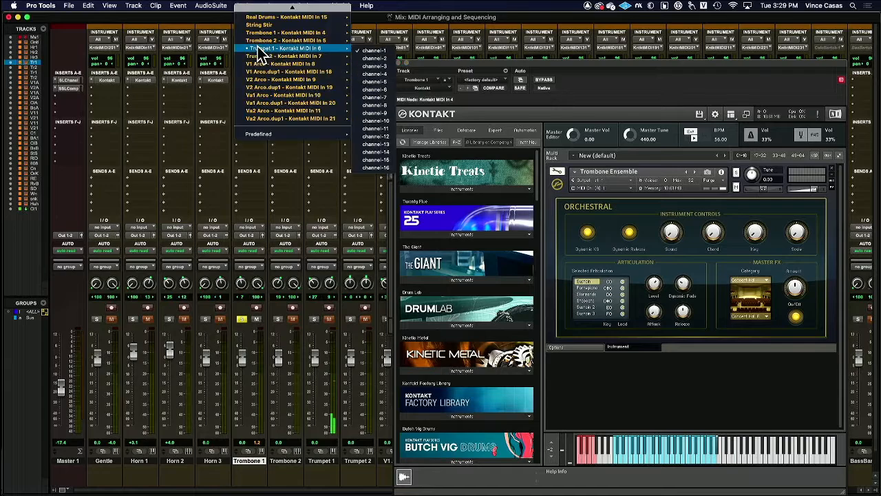
mouse_move(330, 39)
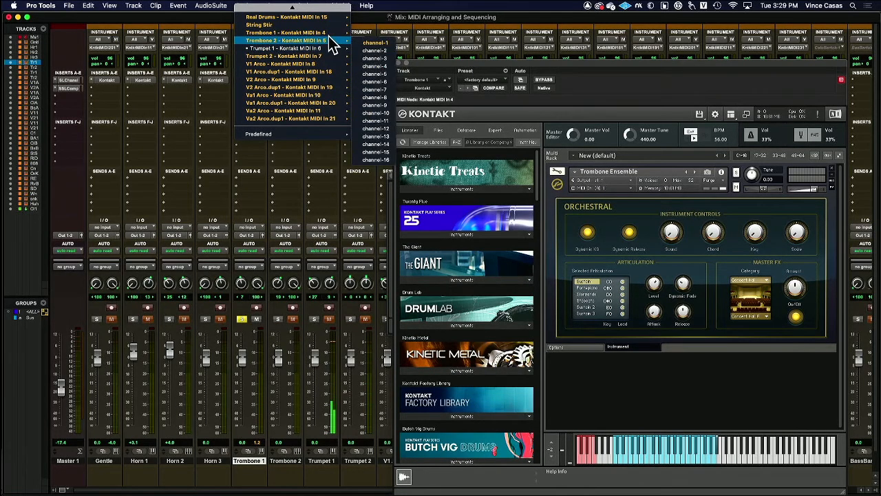
click(376, 42)
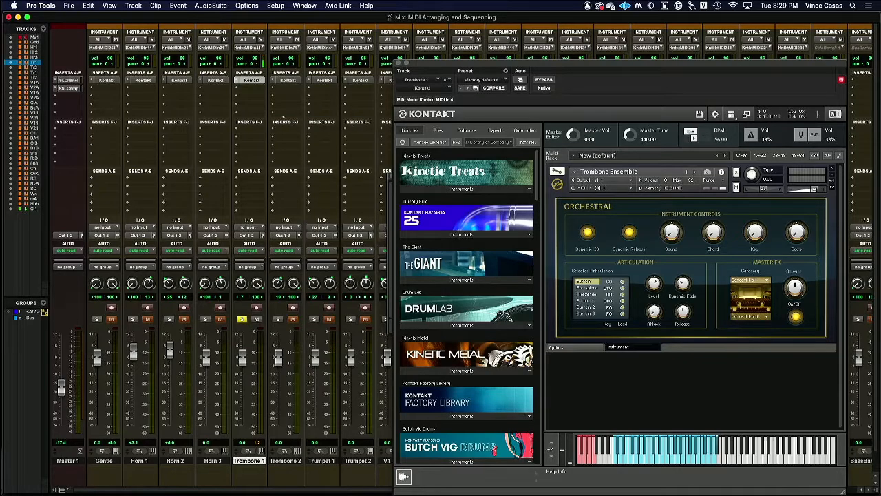
click(254, 50)
mouse_move(304, 58)
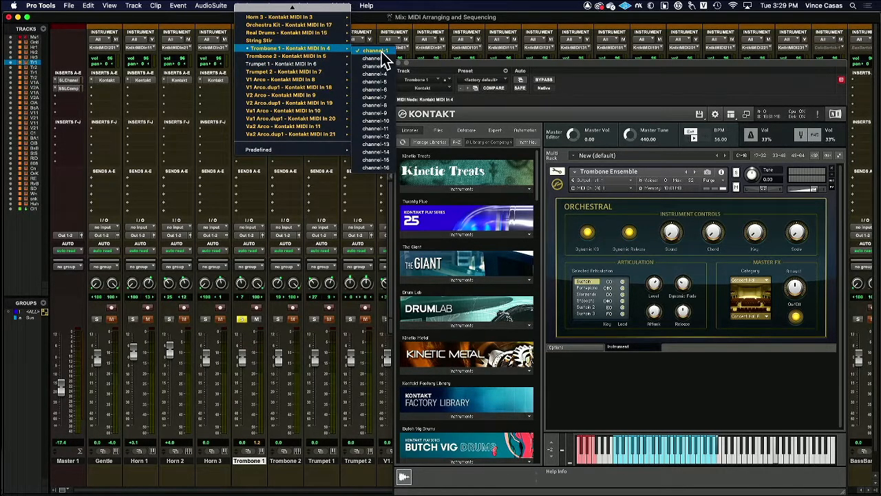
click(380, 53)
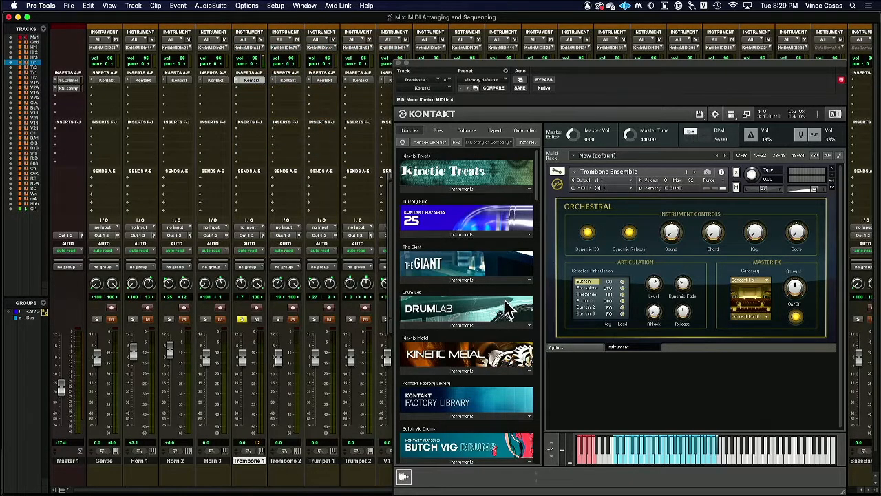
key(super+equal)
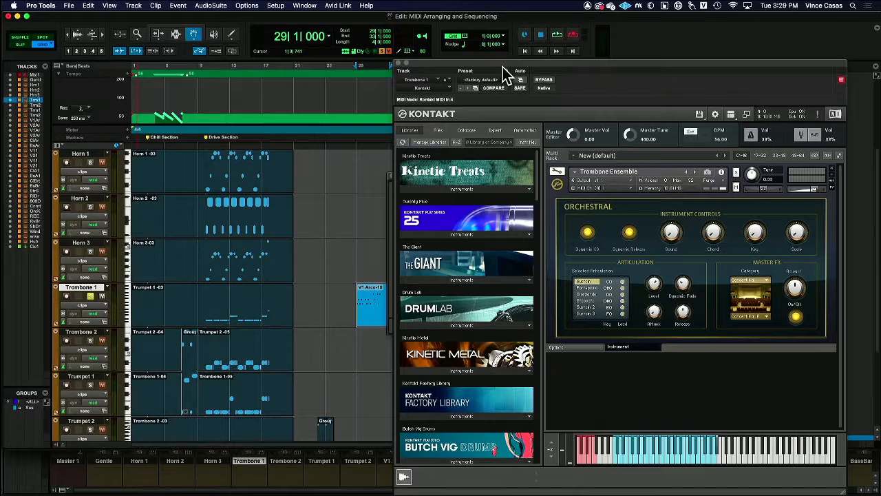
drag(503, 67, 196, 55)
click(22, 37)
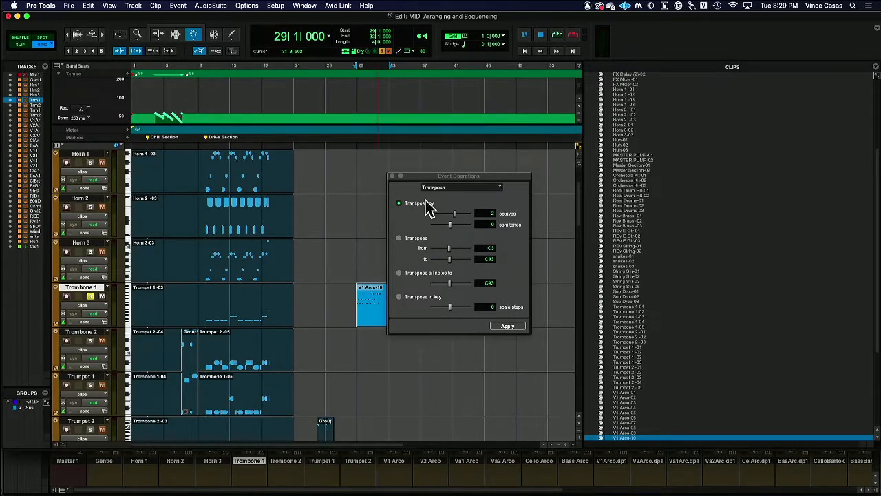
- Transpose the V1 Arco clip on Trombone 1 down by octaves, bringing the octave value to -2, and audition it
drag(455, 214, 451, 216)
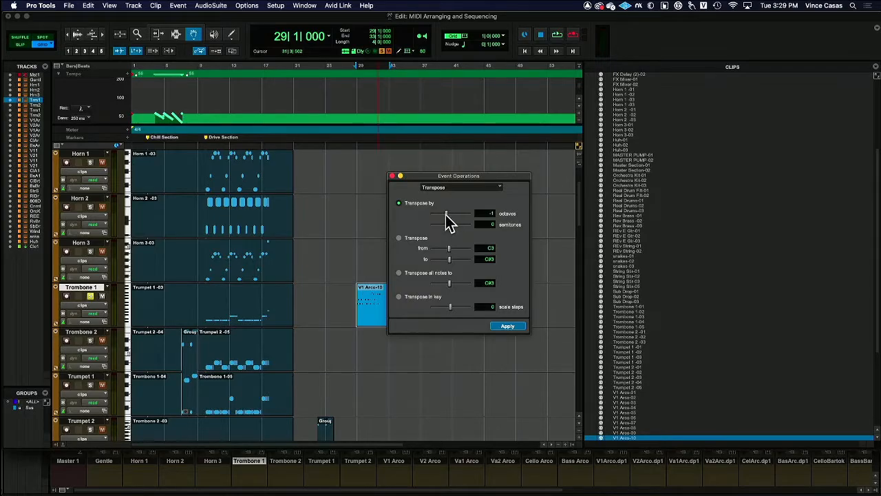
key(space)
click(509, 326)
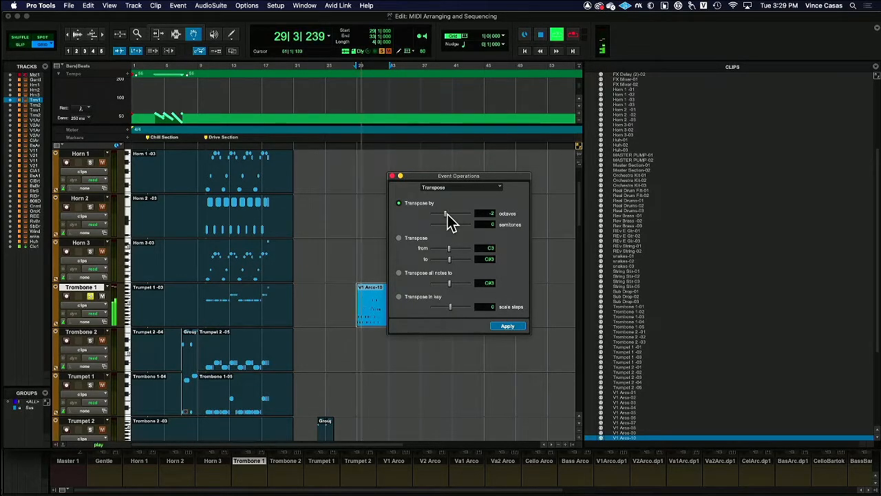
key(space)
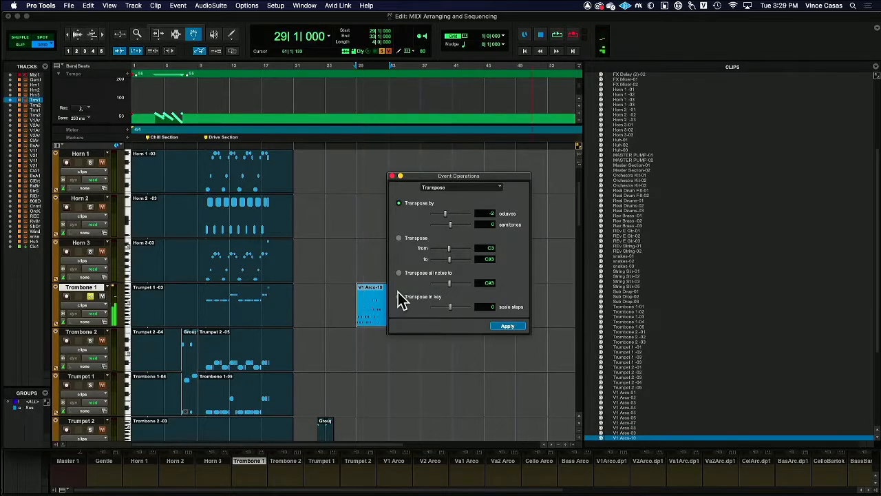
- Move the V1 Arco clip from Trombone 1 to Trumpet 1 at bar 29, solo Trumpet 1 and start playback
drag(367, 305, 370, 395)
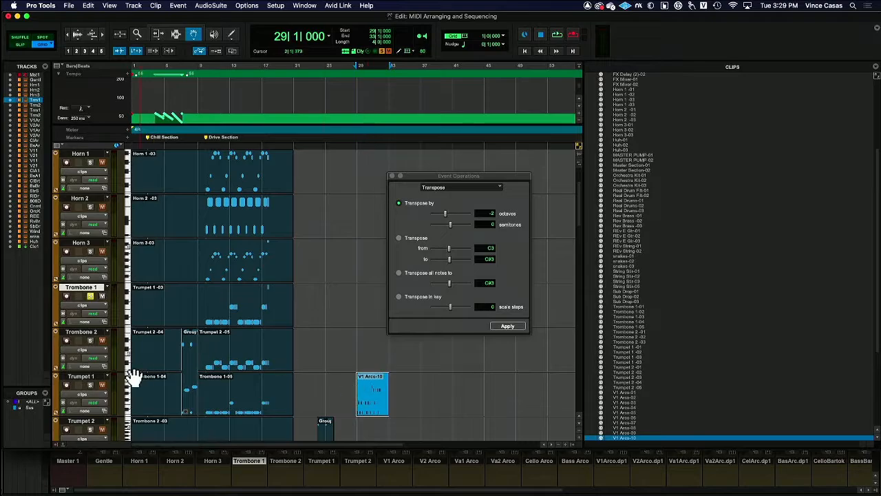
key(space)
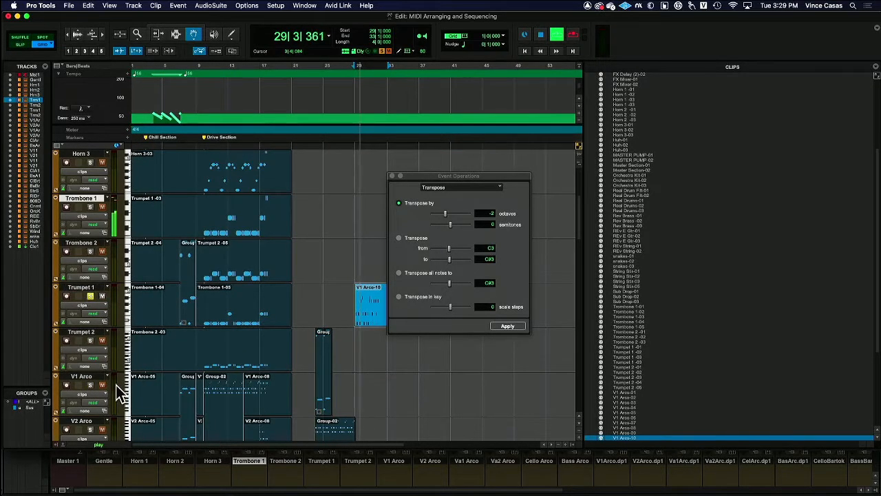
- Route Trumpet 1's MIDI output to Trumpet 1 - Kontakt MIDI In 6, channel-1, and audition the phrase from the Edit window
key(super+equal)
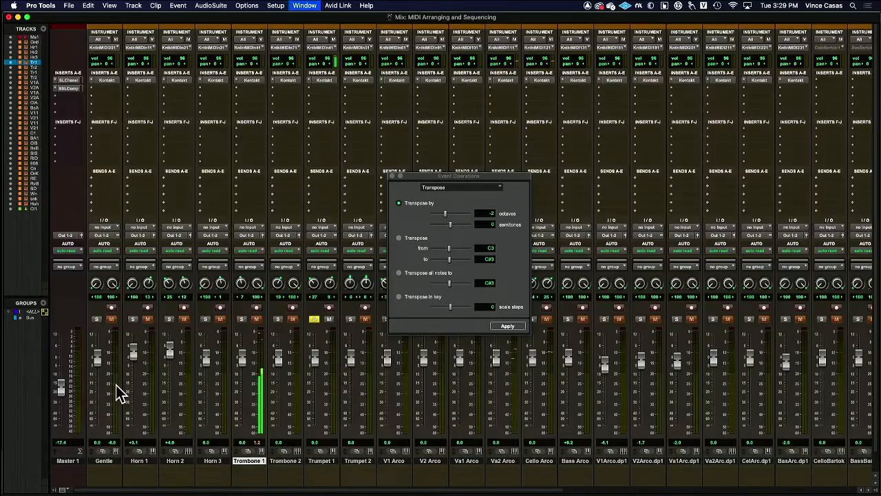
click(321, 47)
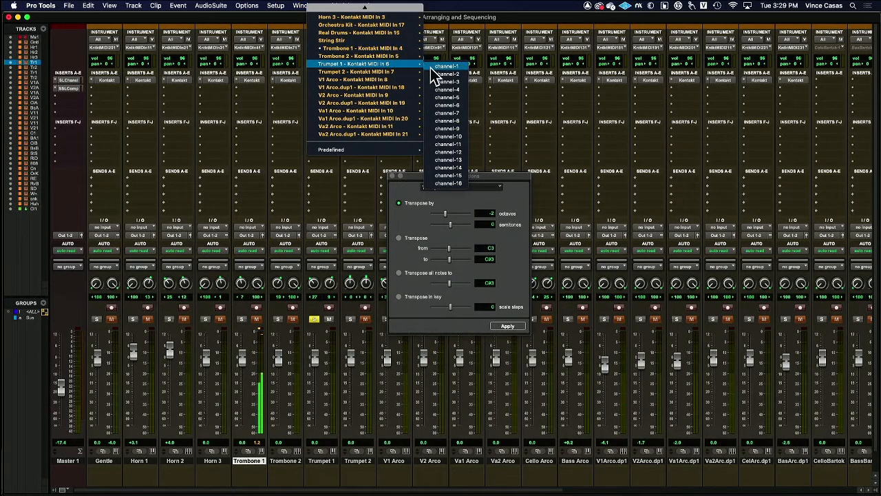
click(428, 65)
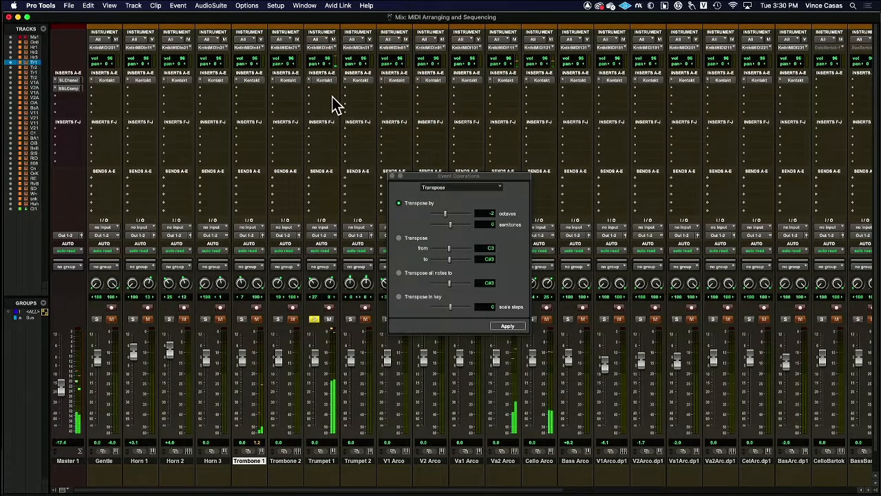
key(super+equal)
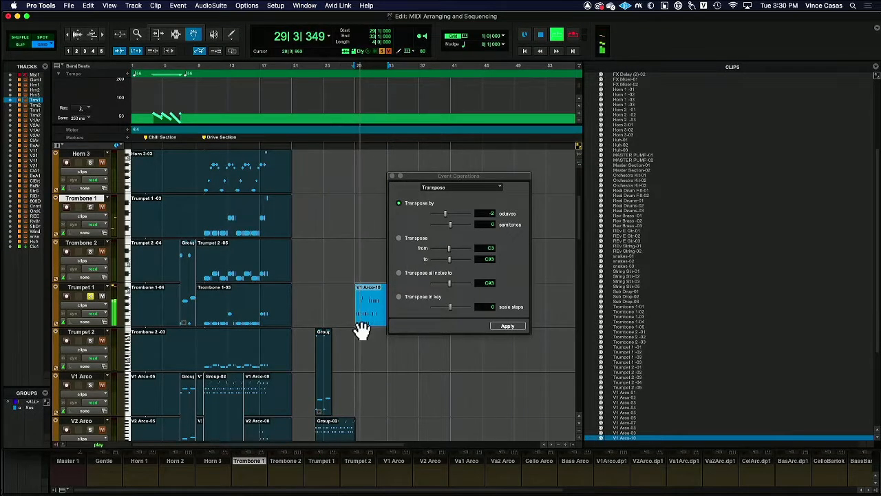
key(space)
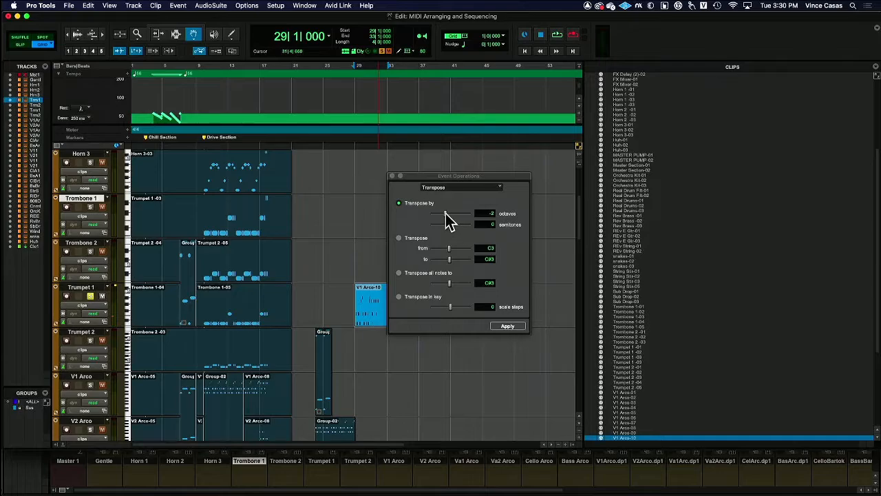
- Transpose the V1 Arco clip on Trumpet 1 up by 1 octave and audition it
drag(446, 214, 450, 215)
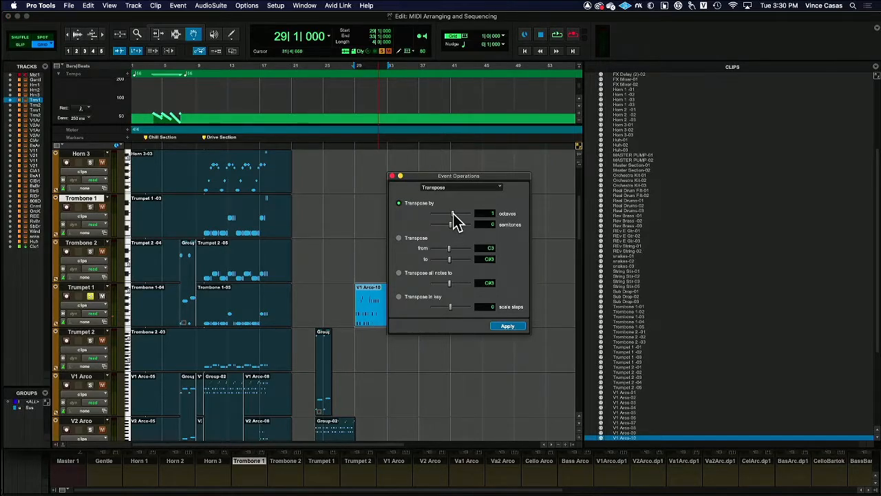
click(504, 325)
key(space)
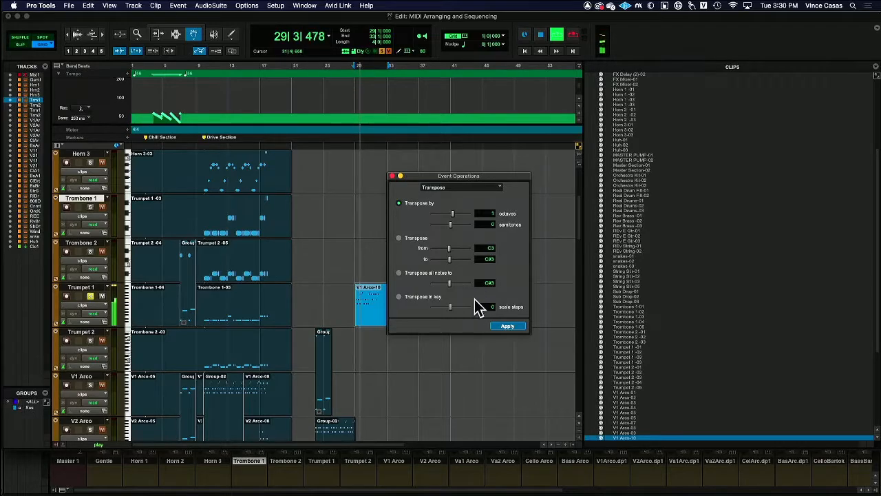
key(space)
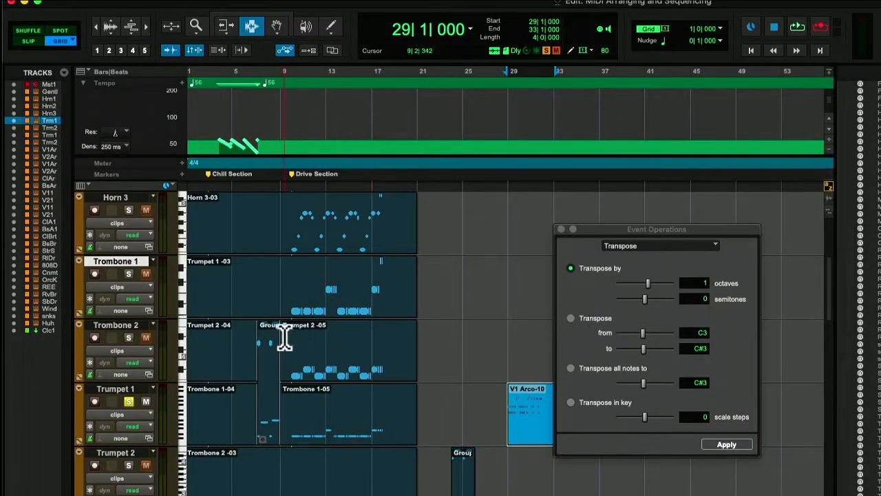
- Unsolo Trumpet 1 and play the full arrangement from the Drive Section marker at bar 10
click(127, 401)
scroll(127, 401, right, 1)
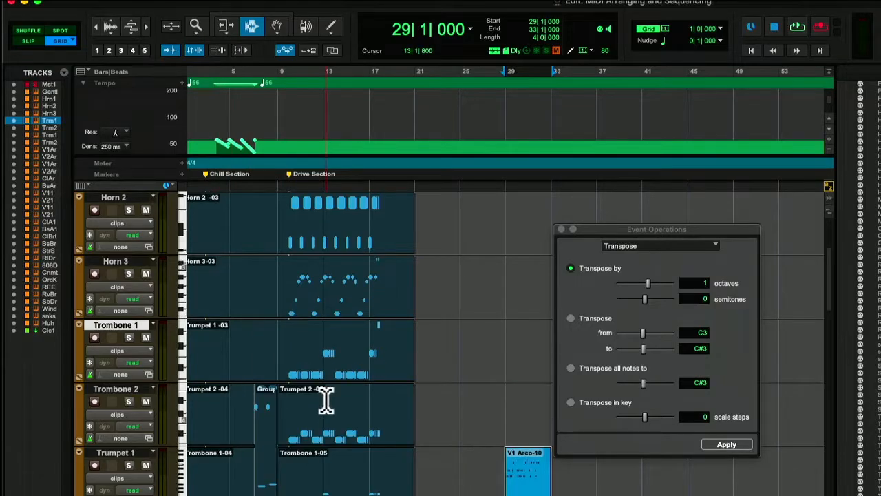
scroll(326, 399, up, 4)
scroll(327, 400, down, 1)
scroll(327, 400, down, 10)
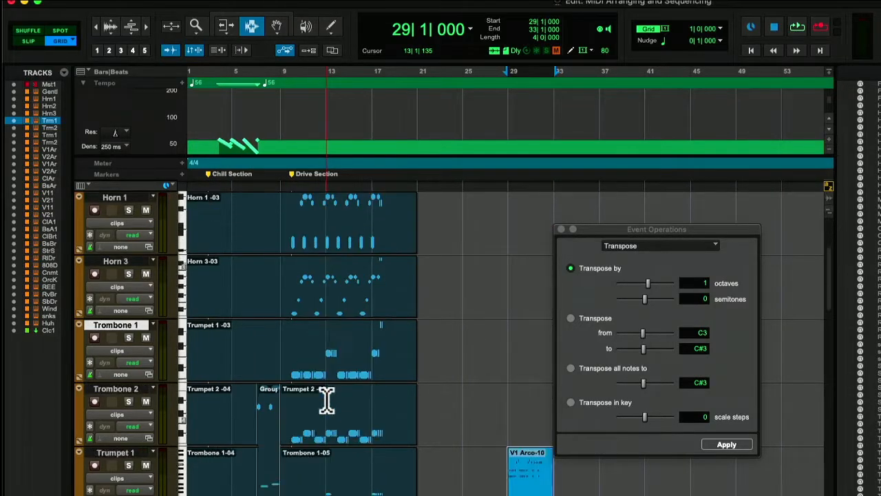
scroll(326, 400, up, 8)
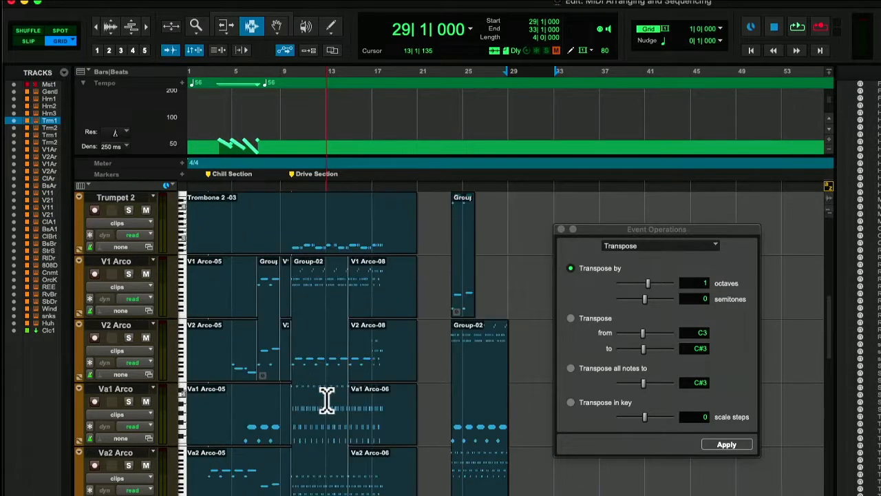
click(254, 410)
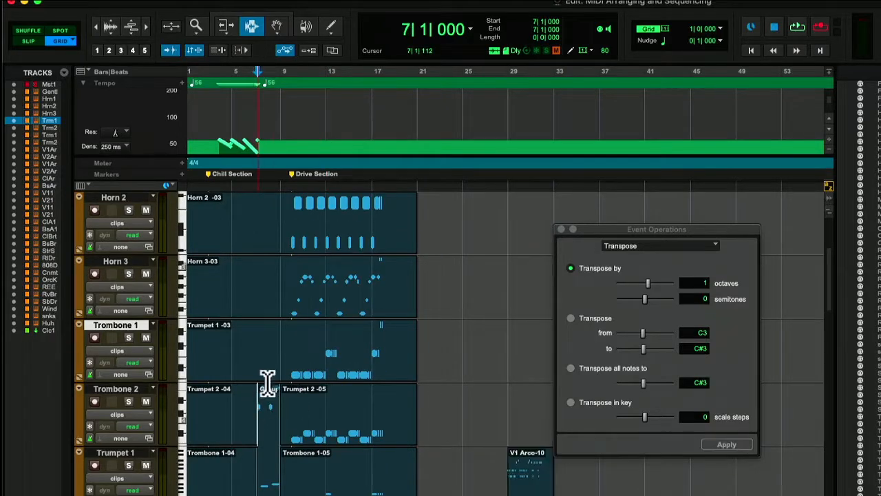
click(293, 176)
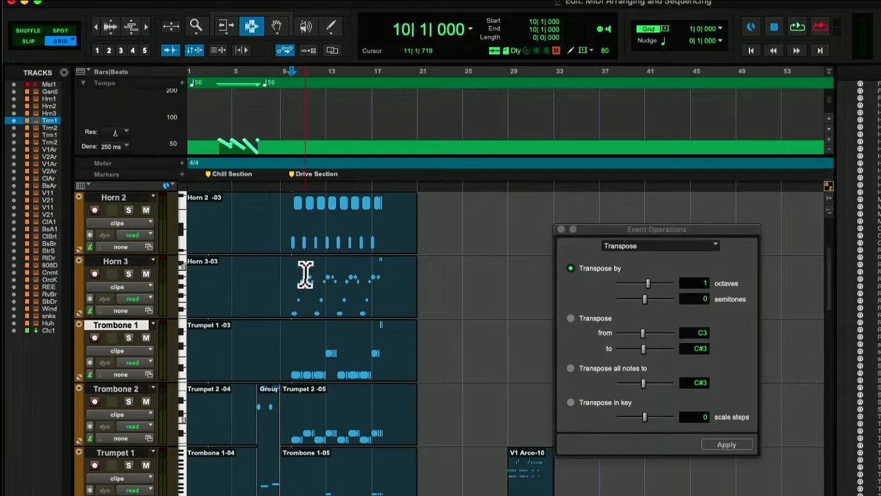
key(space)
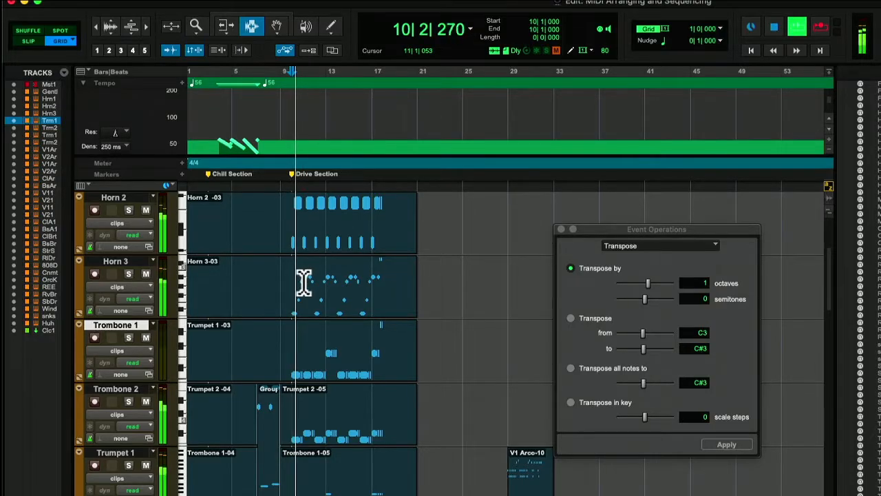
- Select bars 12 to 14 across the orchestral tracks from Horn 1 through Bass Arco
scroll(335, 247, up, 3)
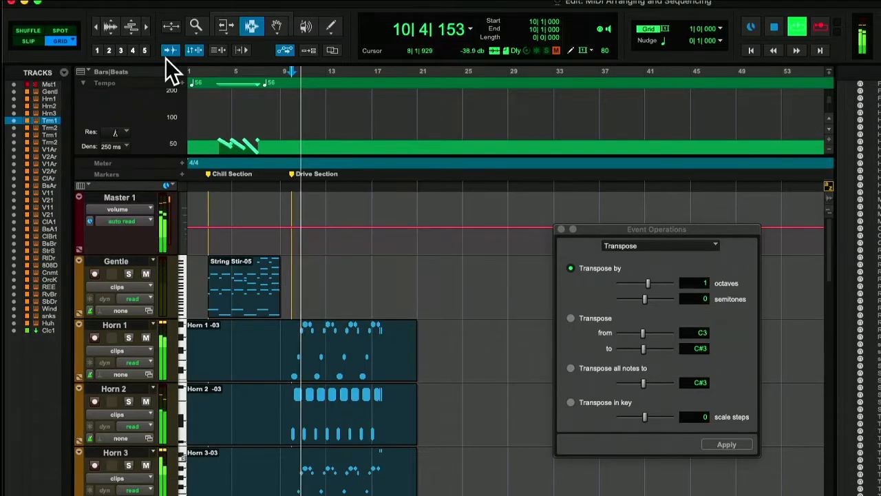
click(315, 351)
drag(316, 351, 337, 493)
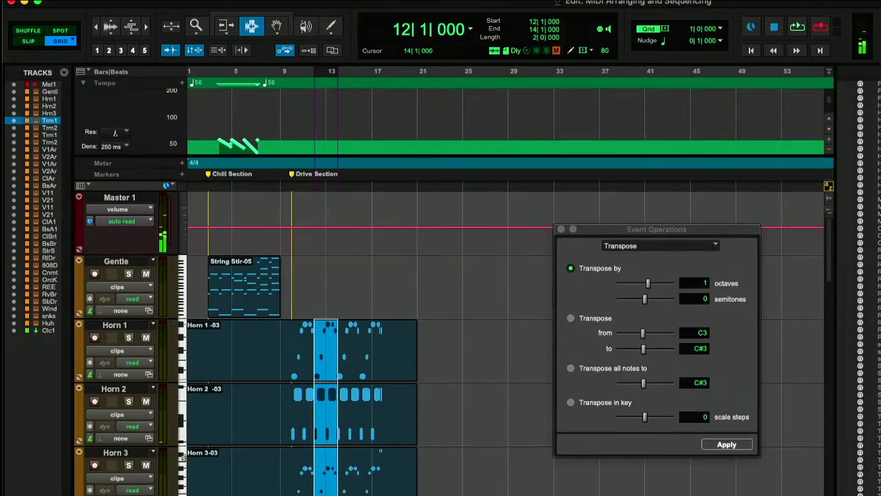
scroll(318, 406, down, 10)
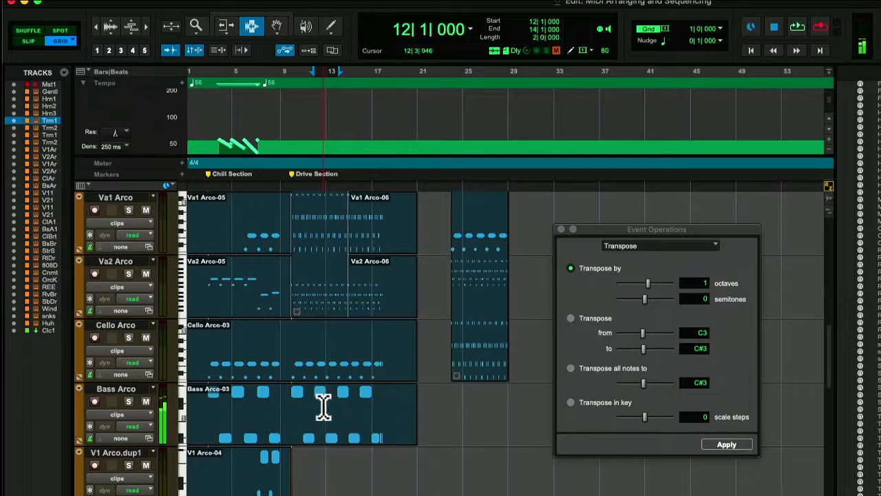
scroll(324, 407, down, 3)
scroll(324, 406, down, 8)
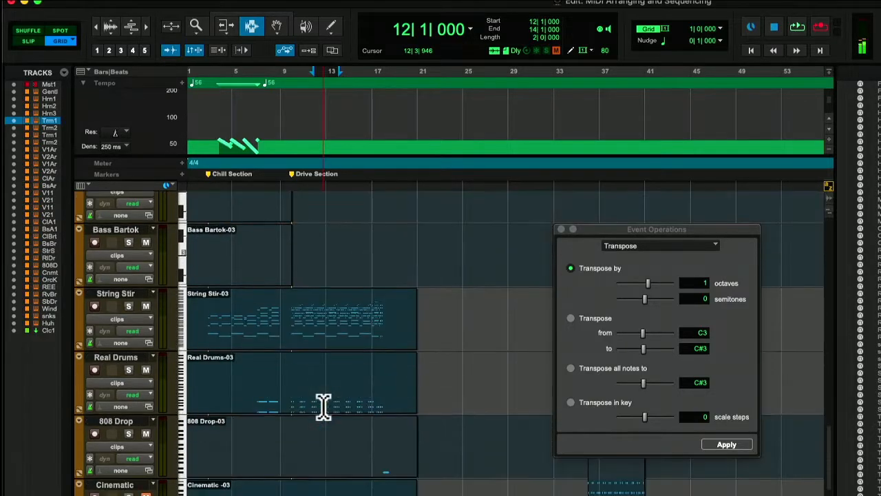
scroll(323, 407, up, 14)
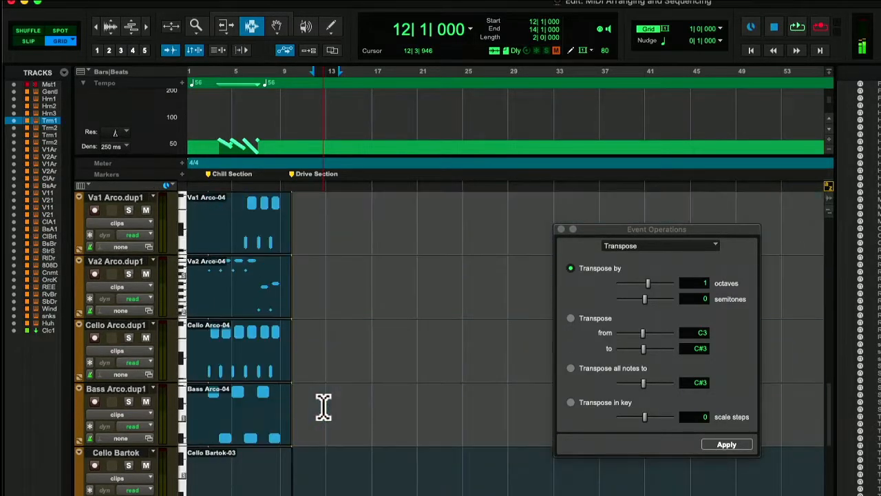
scroll(324, 407, down, 3)
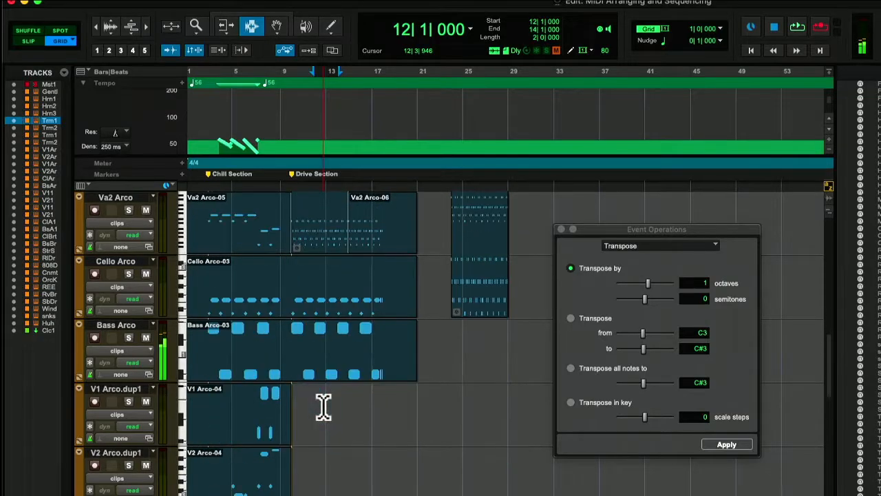
drag(331, 380, 330, 297)
scroll(348, 314, up, 3)
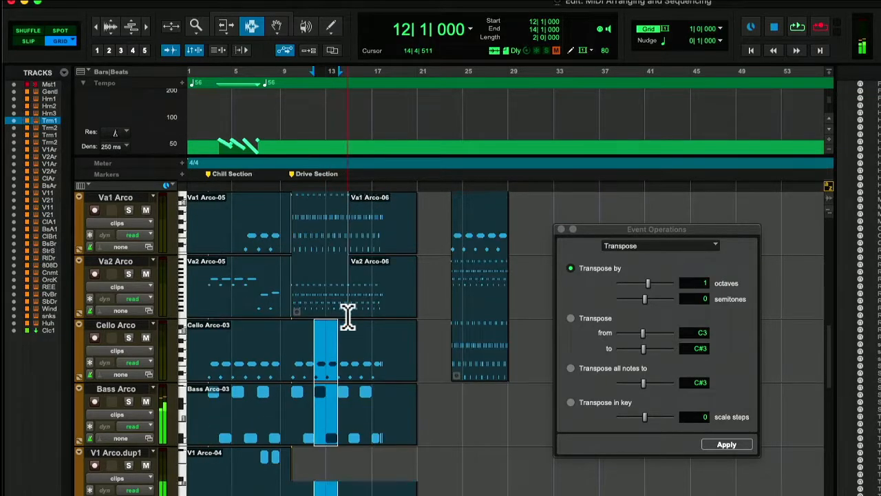
drag(328, 390, 317, 398)
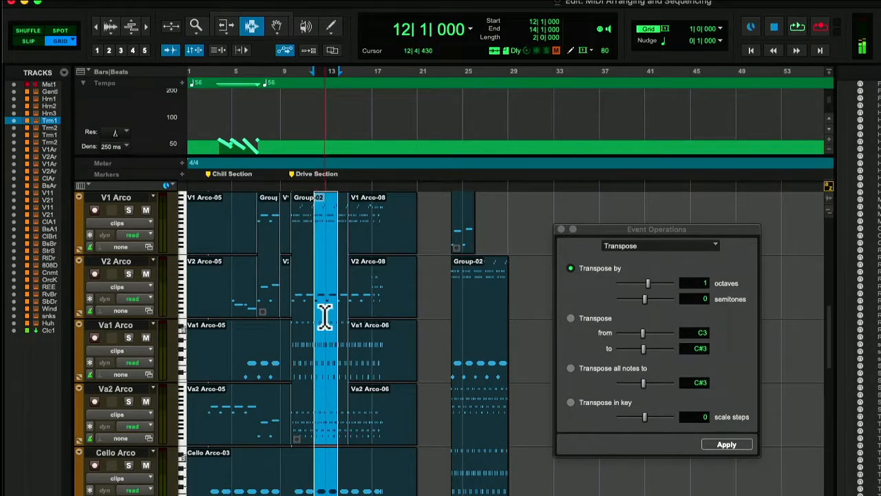
scroll(324, 315, up, 3)
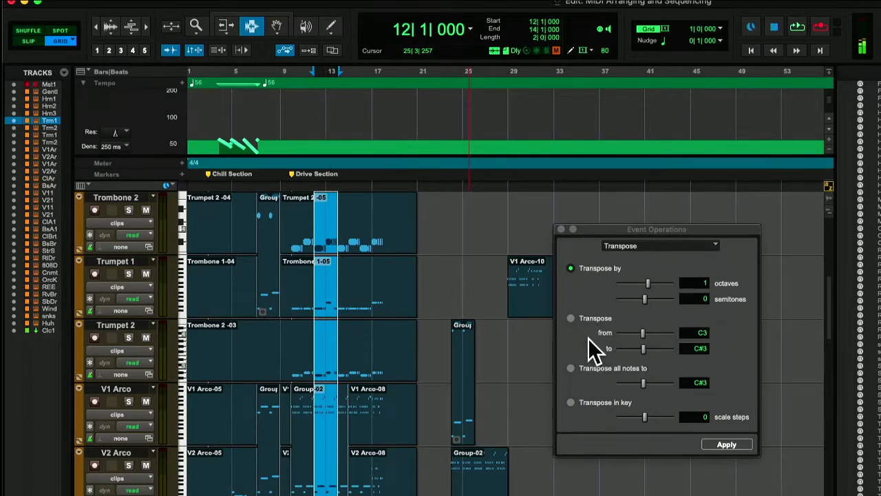
- Transpose the selected two bars from C3 to G2 and audition the key change
click(570, 319)
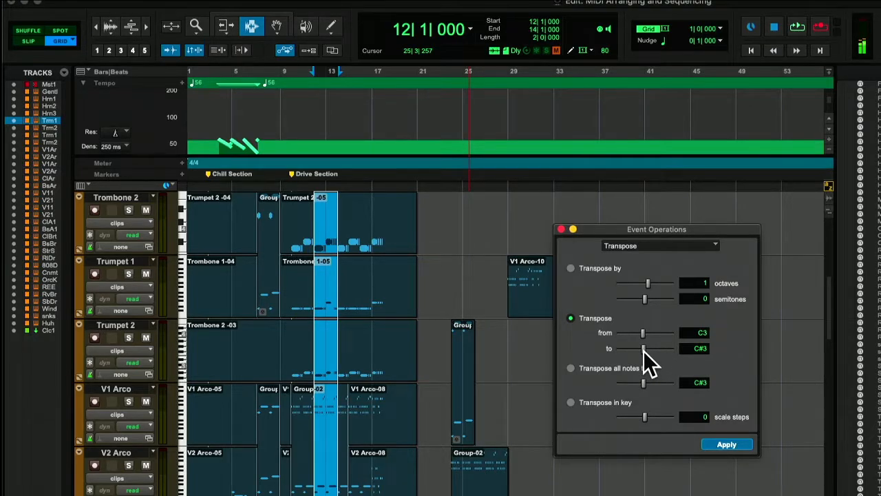
drag(643, 351, 641, 351)
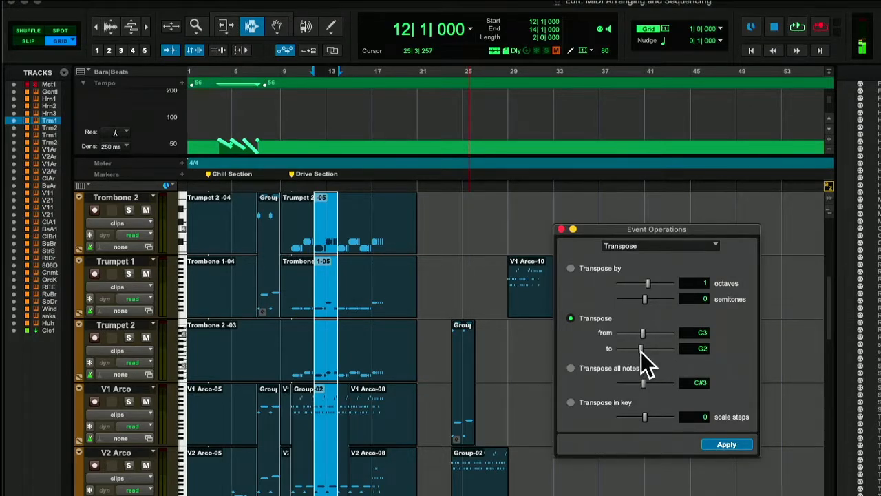
click(728, 444)
key(space)
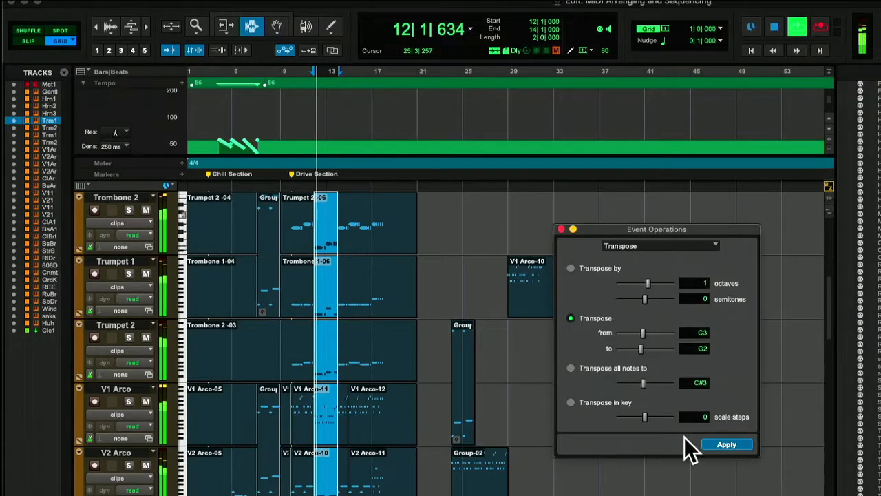
key(space)
- Mute the Bass Arco and Real Drums tracks while playing the transposed passage from bar 12
scroll(296, 421, down, 10)
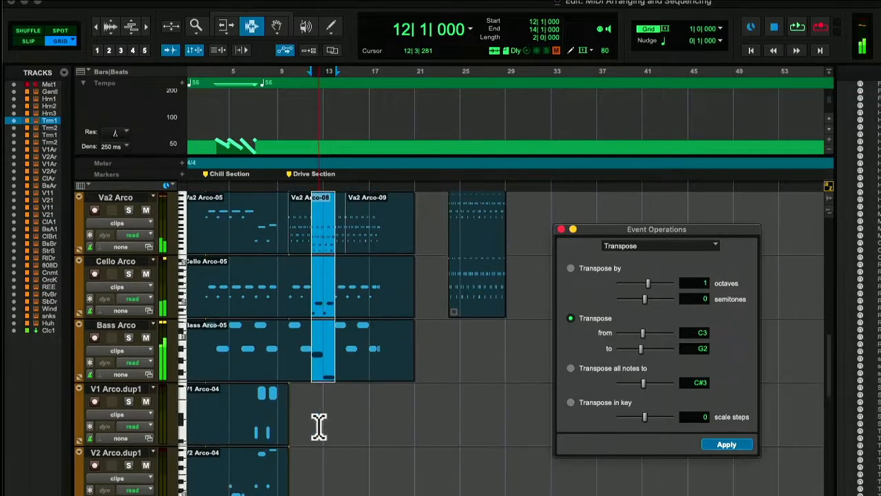
click(145, 273)
key(space)
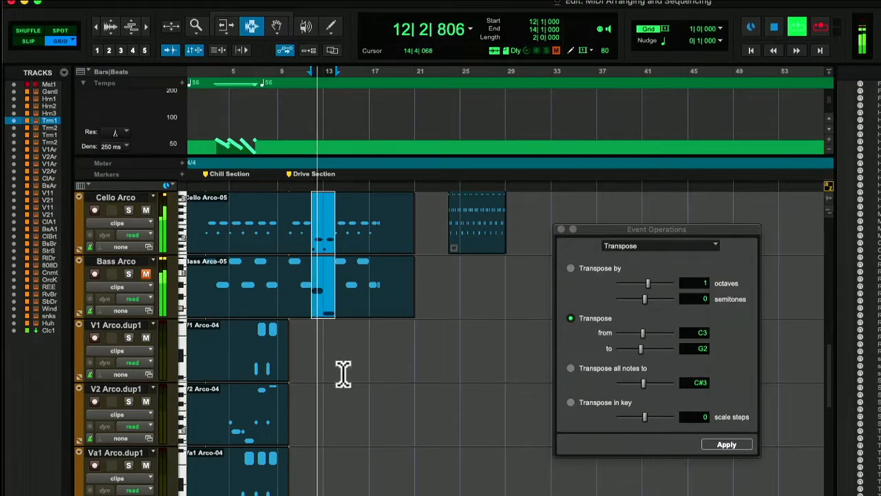
scroll(319, 383, down, 10)
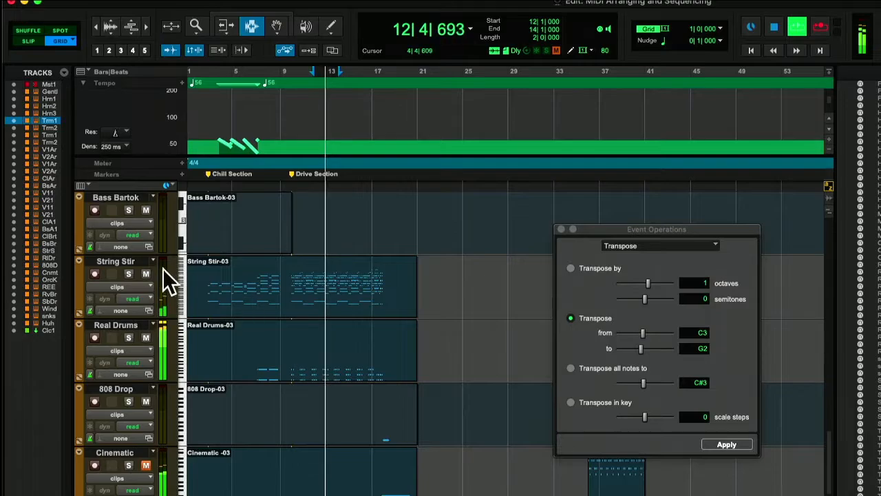
scroll(162, 316, down, 2)
scroll(159, 315, up, 2)
click(145, 274)
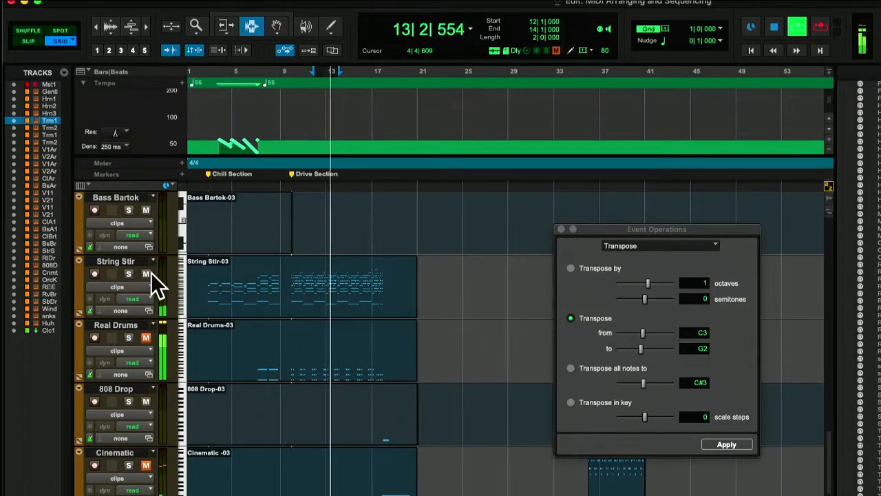
- Play the arrangement from bar 12 with no range selected, and review the transposed notes on the string and horn tracks
scroll(307, 362, up, 15)
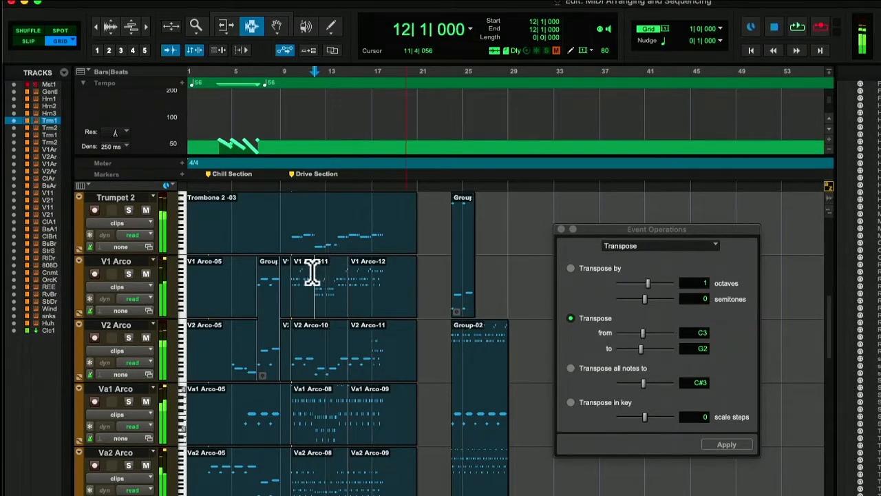
scroll(330, 279, up, 10)
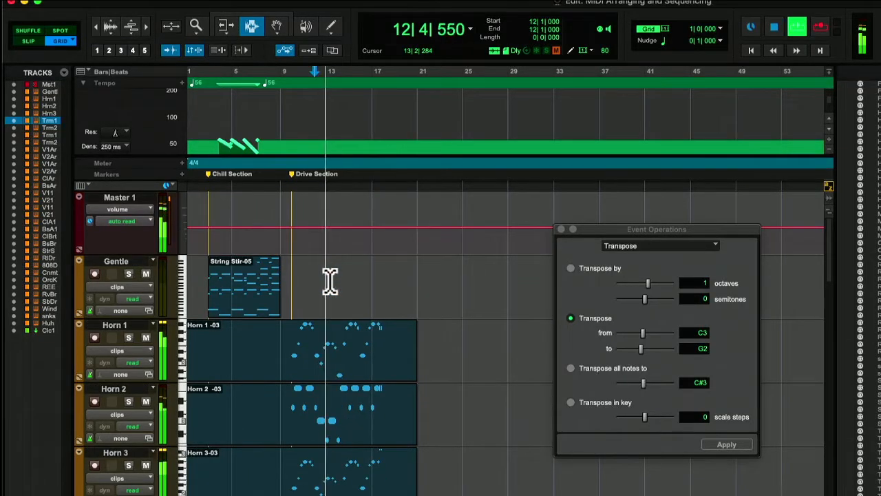
scroll(330, 279, down, 2)
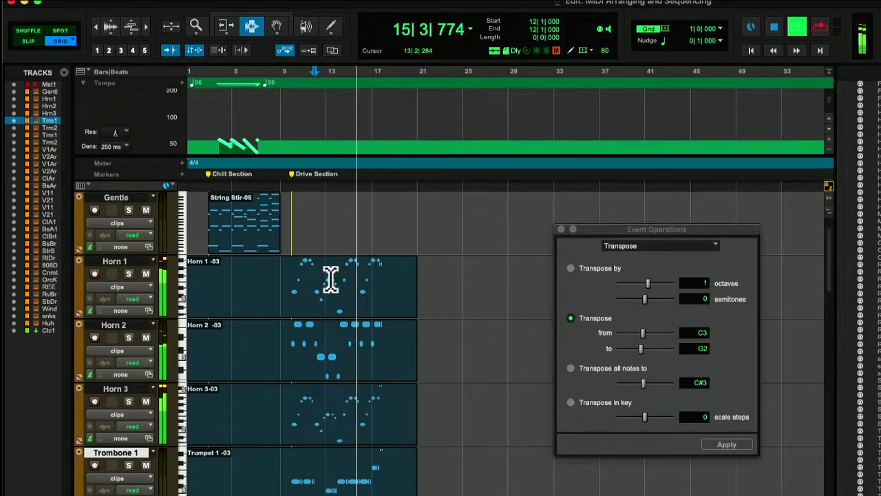
key(space)
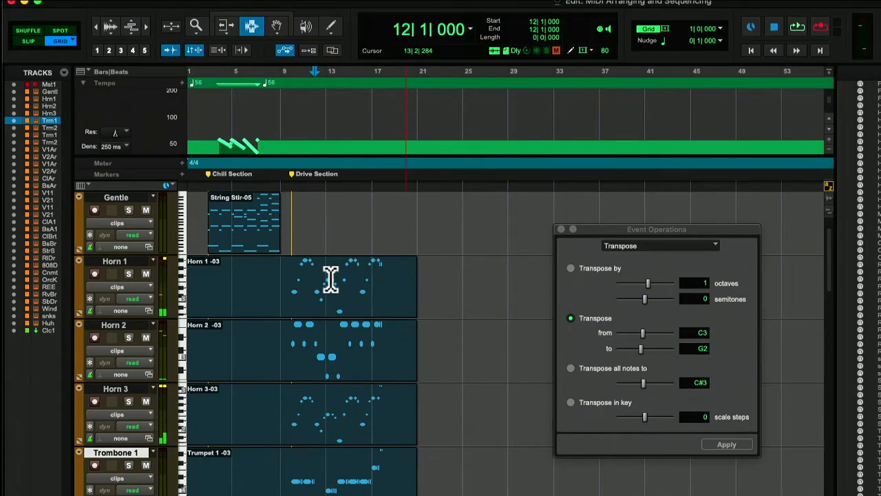